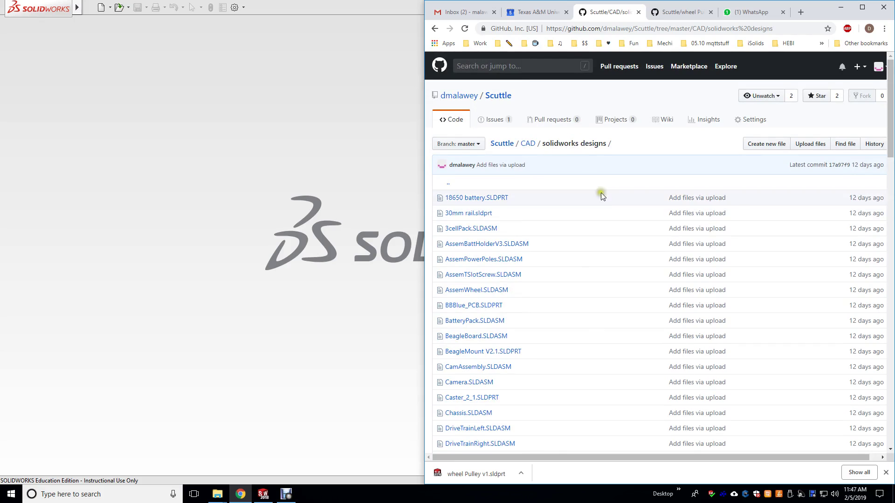
# Download wheel Pulley v1.sldprt from the repository's solidworks designs folder and show the downloaded file in its folder
pyautogui.scroll(-15, 579, 223)
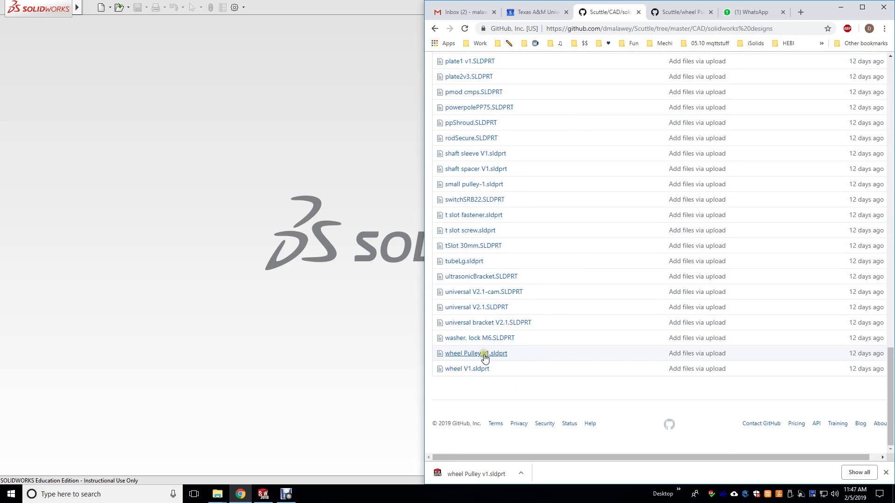
pyautogui.click(483, 357)
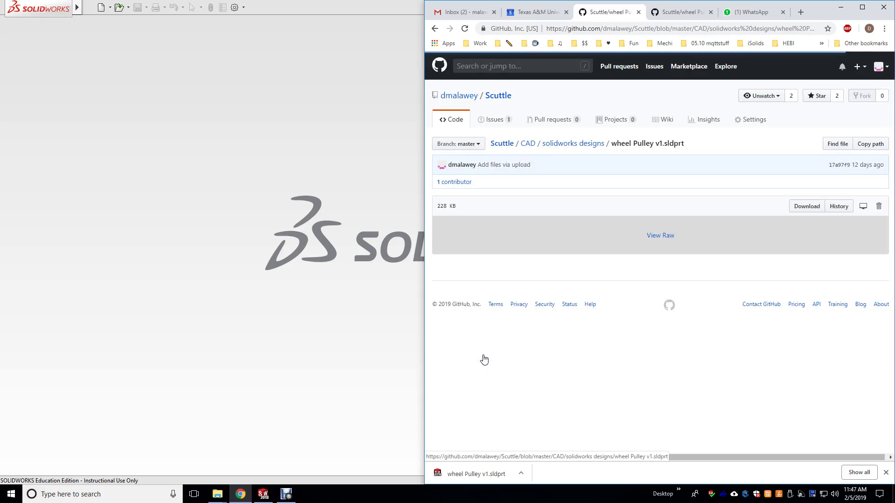
pyautogui.click(806, 207)
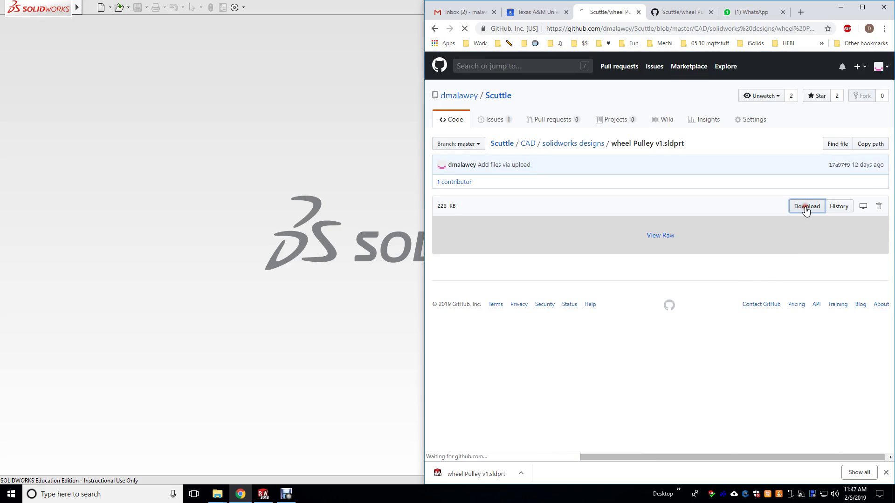
pyautogui.click(520, 473)
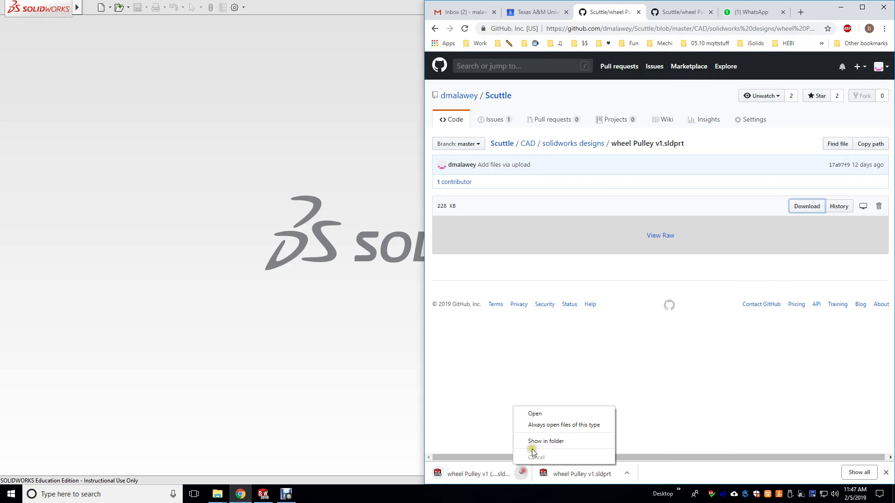
pyautogui.click(534, 440)
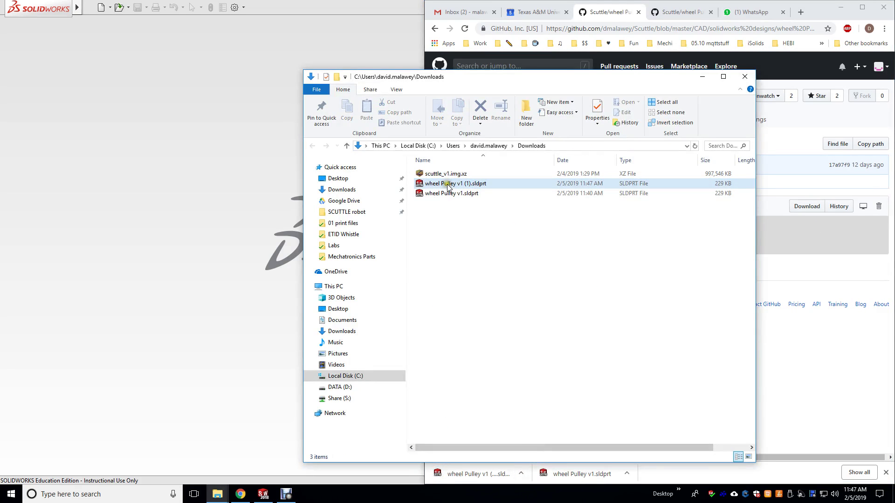
# Delete the duplicate wheel Pulley v1 (1).sldprt and open wheel Pulley v1.sldprt in SOLIDWORKS without feature recognition
pyautogui.press('Delete')
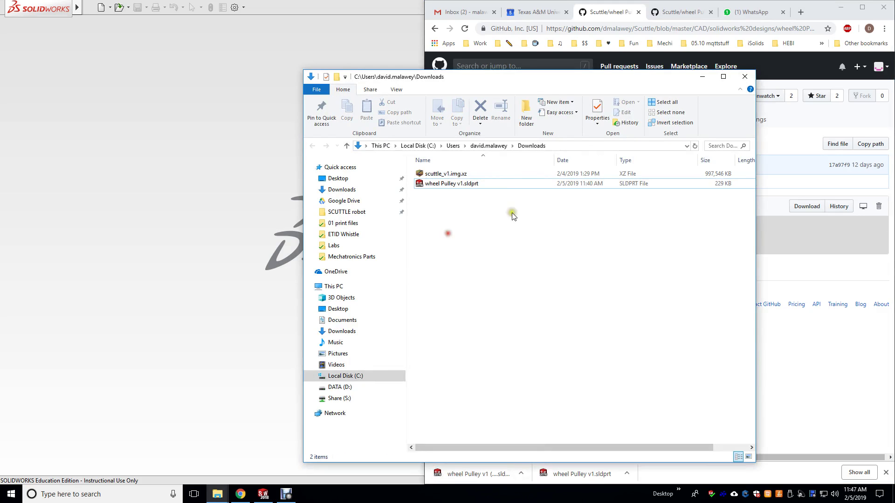
pyautogui.moveTo(452, 186); pyautogui.dragTo(224, 218)
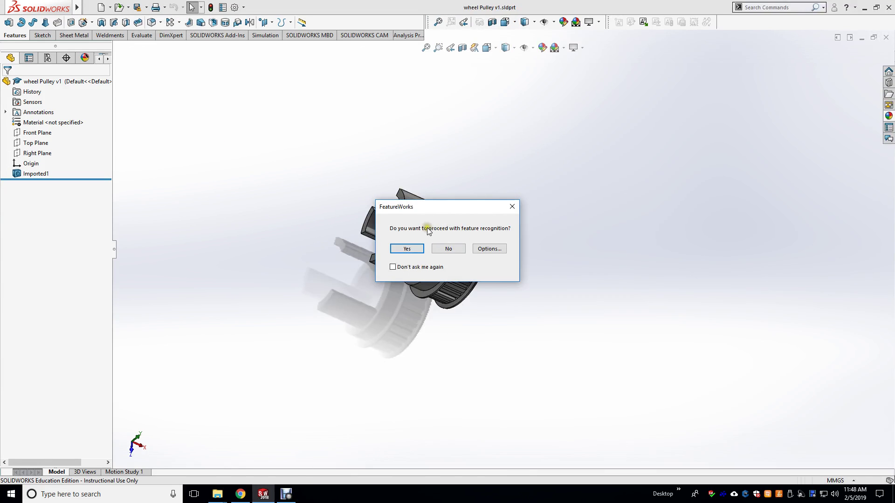
pyautogui.click(446, 249)
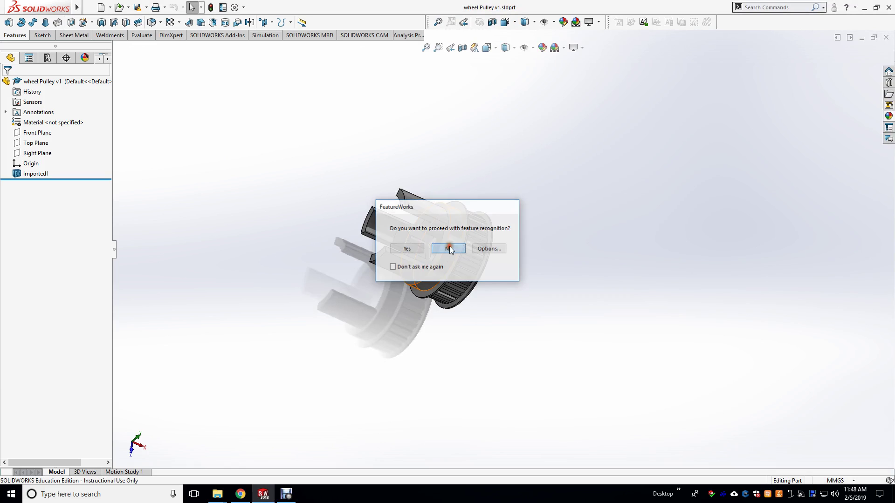
# Start a sketch on the flat end face of one of the pulley's three raised tabs
pyautogui.moveTo(471, 161); pyautogui.dragTo(543, 204, button='middle')
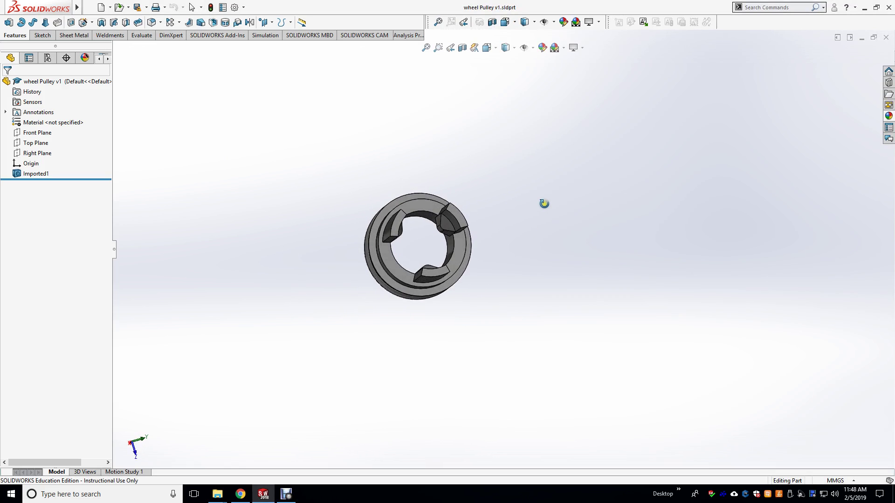
pyautogui.scroll(-5, 466, 208)
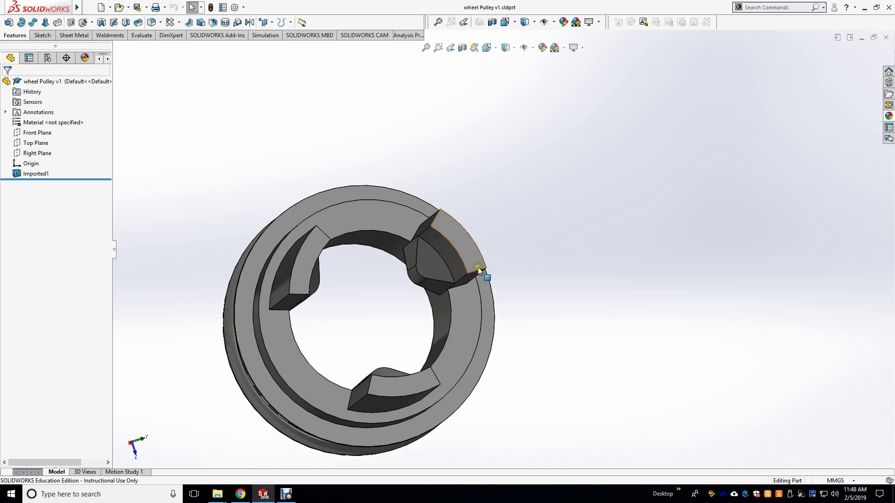
pyautogui.moveTo(530, 205)
pyautogui.mouseDown(button='middle')
pyautogui.moveTo(513, 235)
pyautogui.moveTo(515, 208)
pyautogui.mouseUp(button='middle')
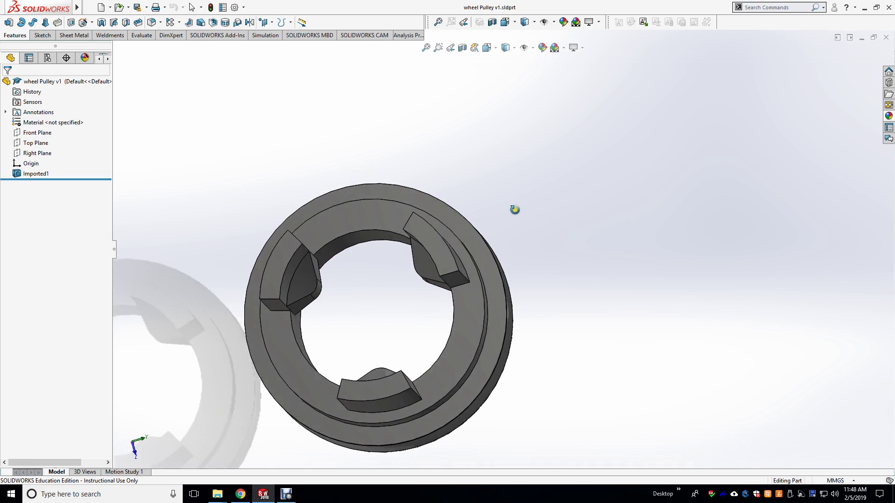
pyautogui.rightClick(422, 233)
pyautogui.click(443, 219)
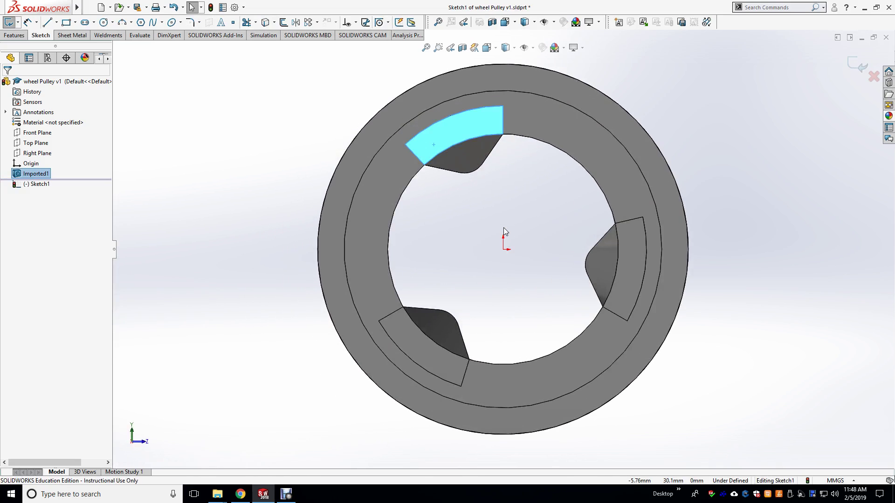
pyautogui.click(519, 206)
# Convert the outer arc edge of the upper tab into a sketch entity
pyautogui.scroll(-2, 658, 130)
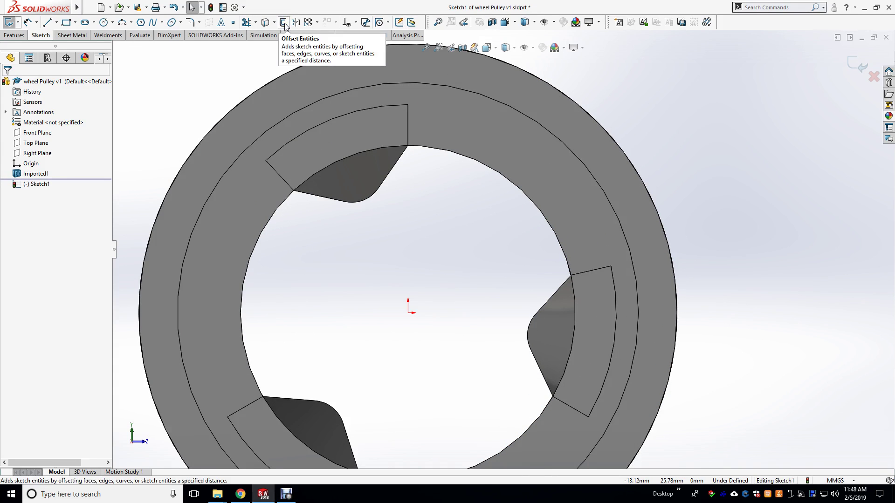
pyautogui.click(265, 23)
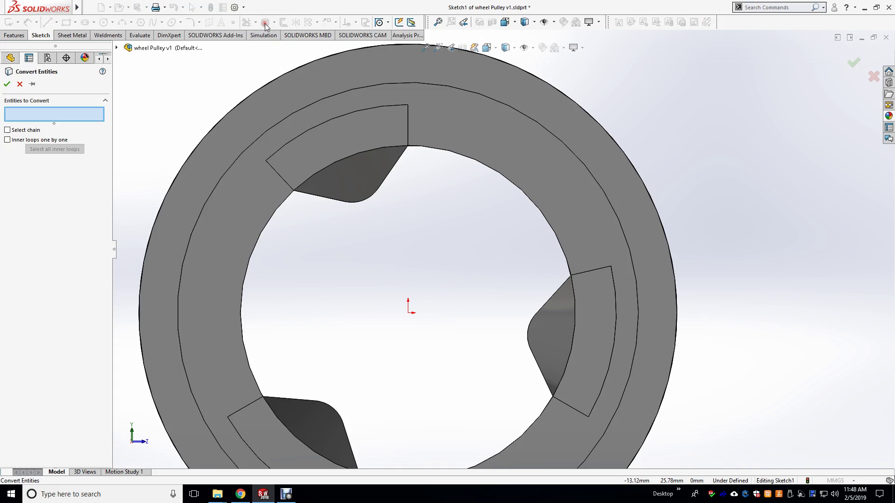
pyautogui.click(358, 112)
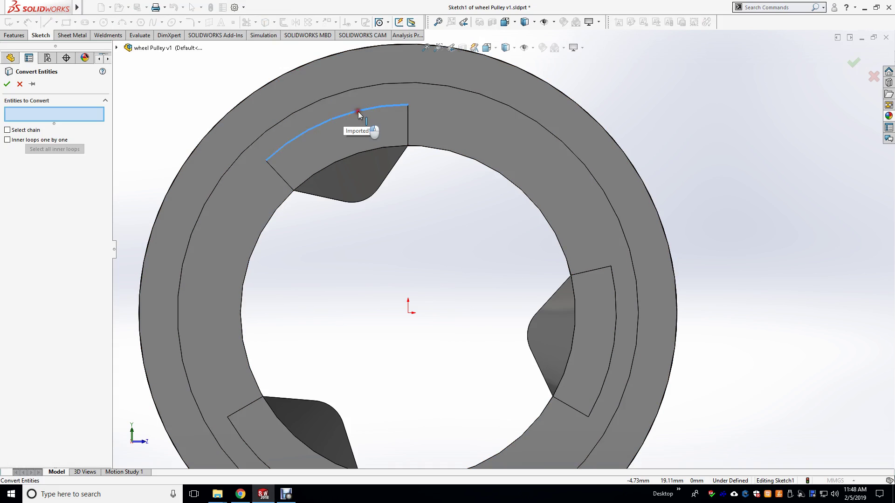
pyautogui.click(6, 85)
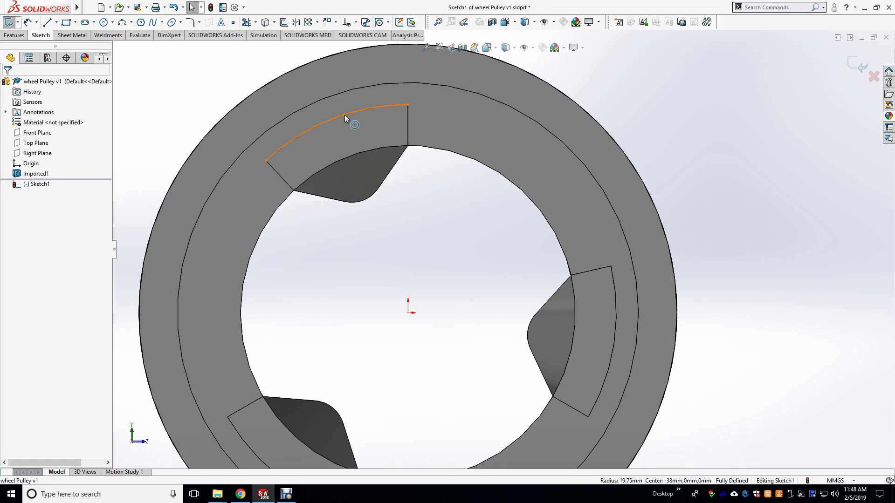
# Sketch two lines joining the ends of the converted arc to the origin, forming a closed wedge
pyautogui.click(47, 22)
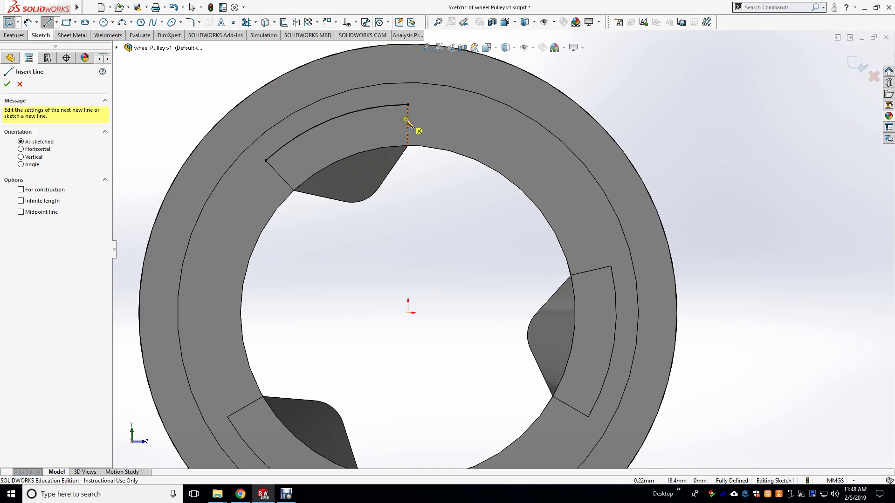
pyautogui.click(408, 106)
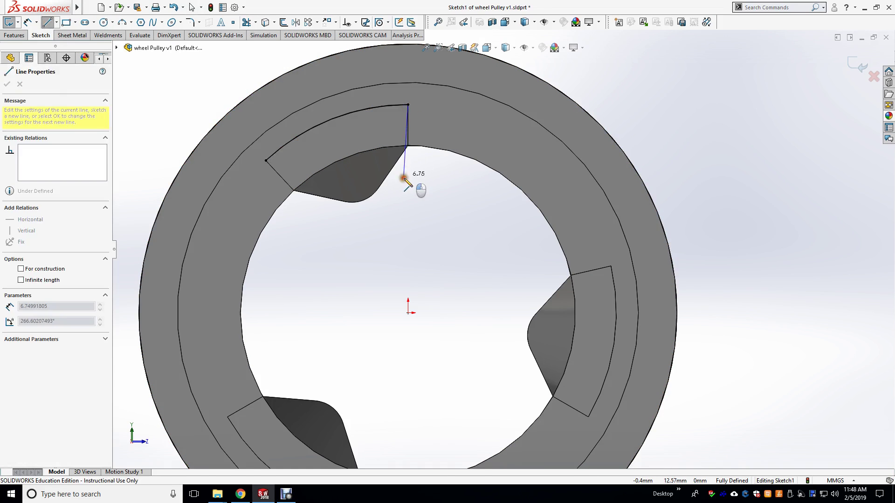
pyautogui.doubleClick(408, 313)
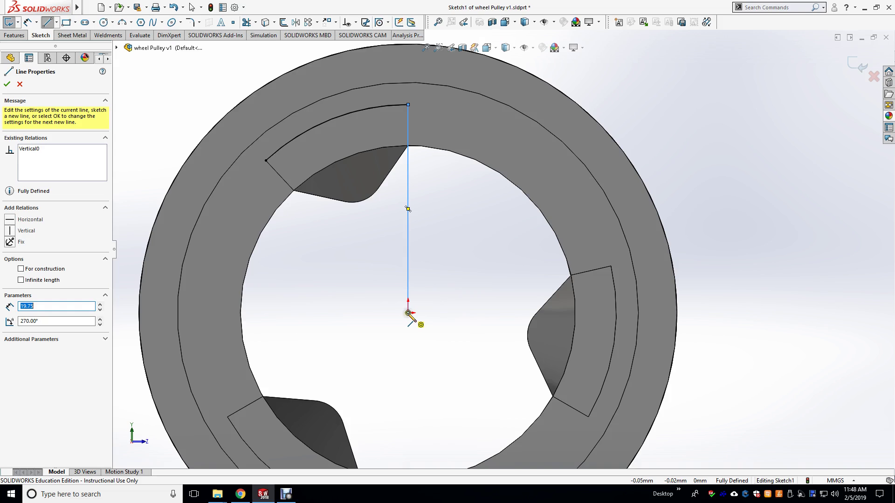
pyautogui.click(266, 160)
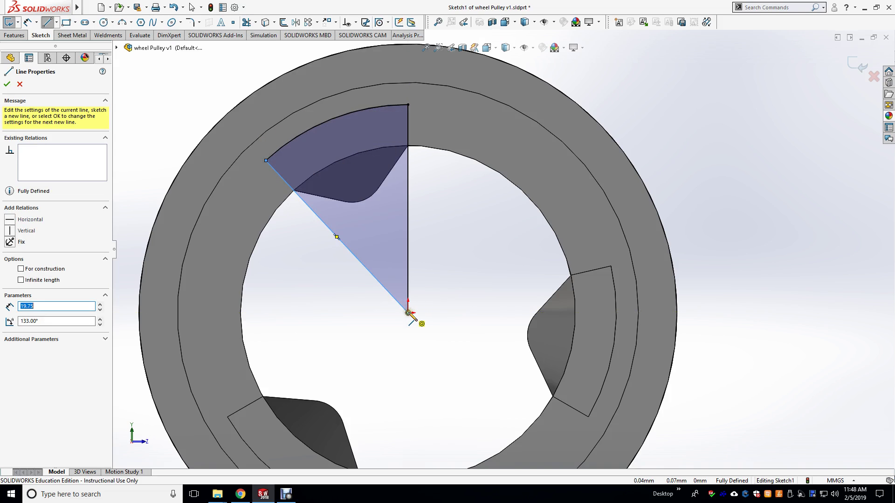
# Sketch two radial lines from the origin to the arc inside the wedge, at about 97° and 126°
pyautogui.click(408, 312)
pyautogui.click(383, 107)
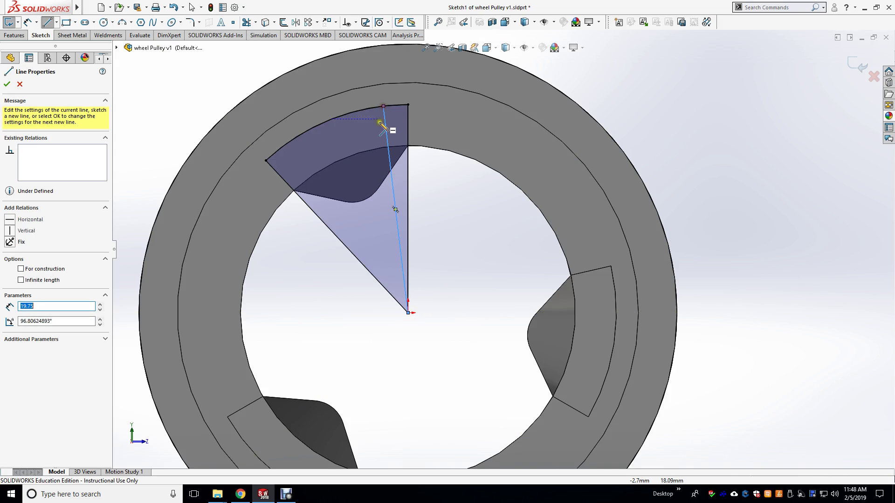
pyautogui.click(284, 146)
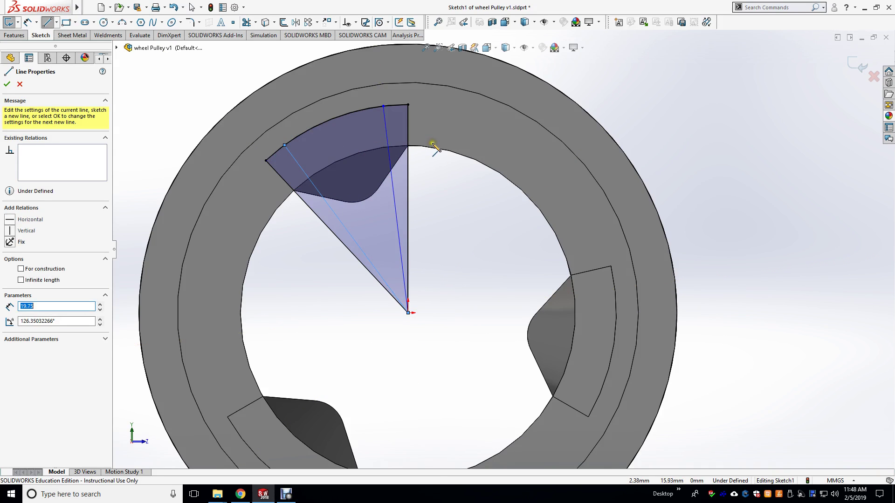
# Dimension the angle between the two inner radial lines as 28°
pyautogui.click(27, 22)
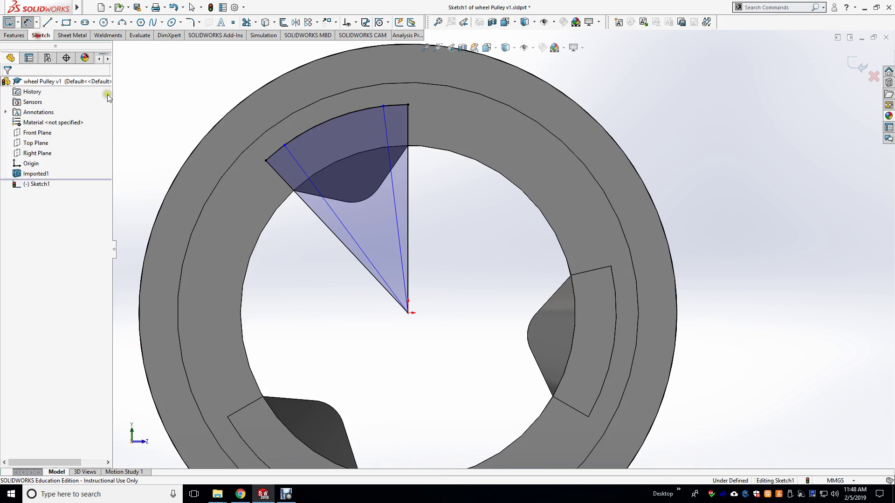
pyautogui.click(344, 218)
pyautogui.click(394, 206)
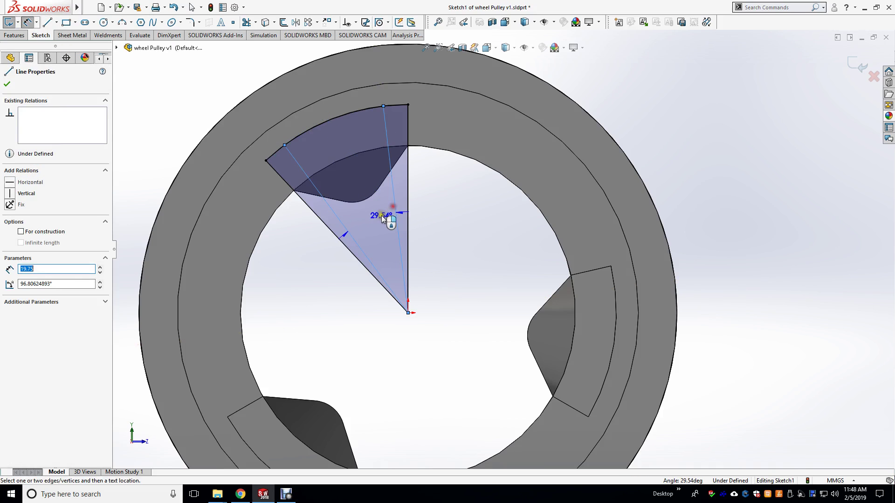
pyautogui.click(369, 216)
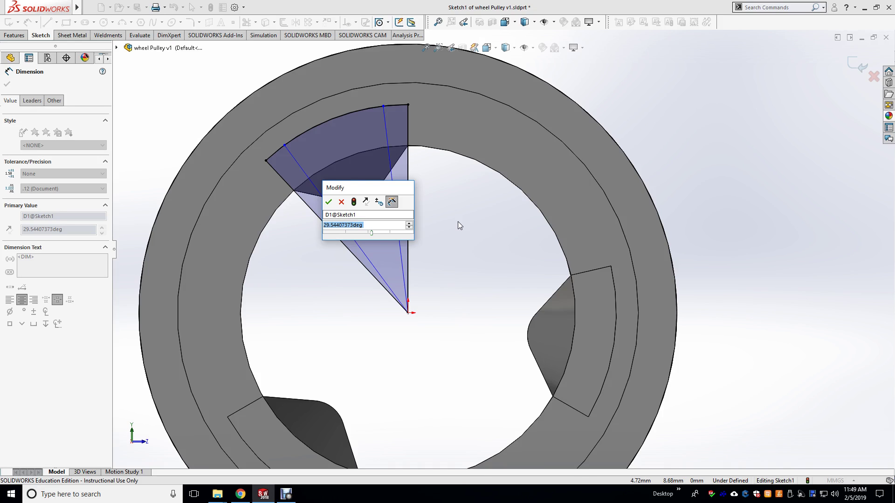
pyautogui.write('28')
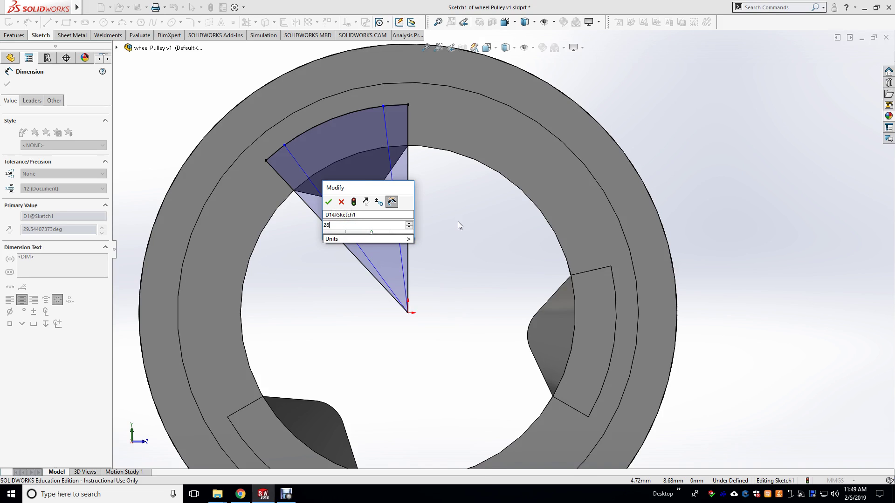
pyautogui.press('Return')
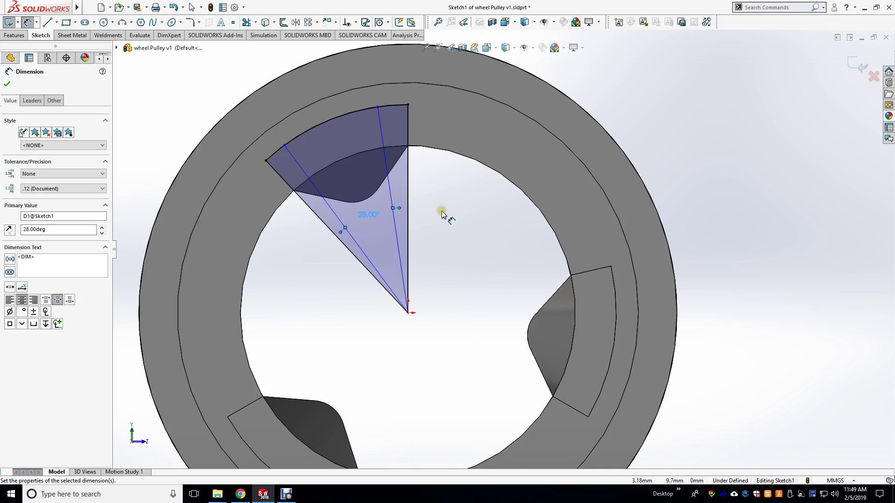
pyautogui.click(437, 238)
pyautogui.press('Escape')
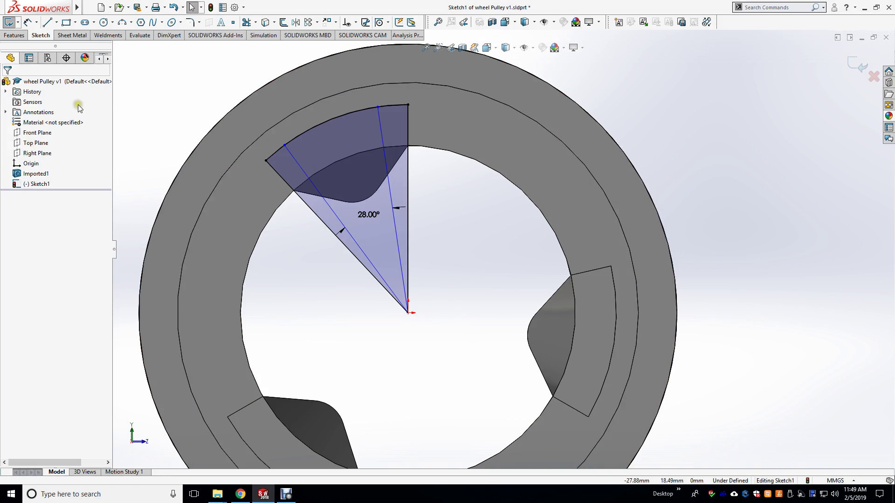
# Draw a centerline chord between the two endpoints of the converted arc
pyautogui.click(57, 23)
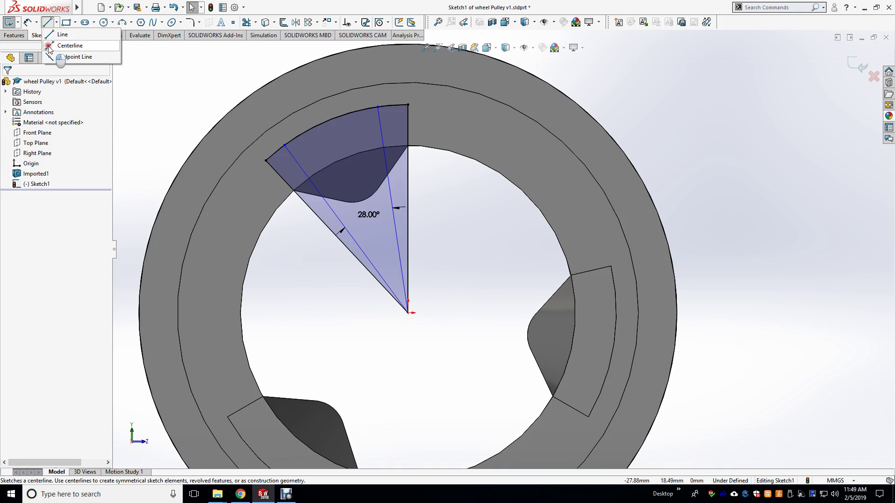
pyautogui.click(69, 45)
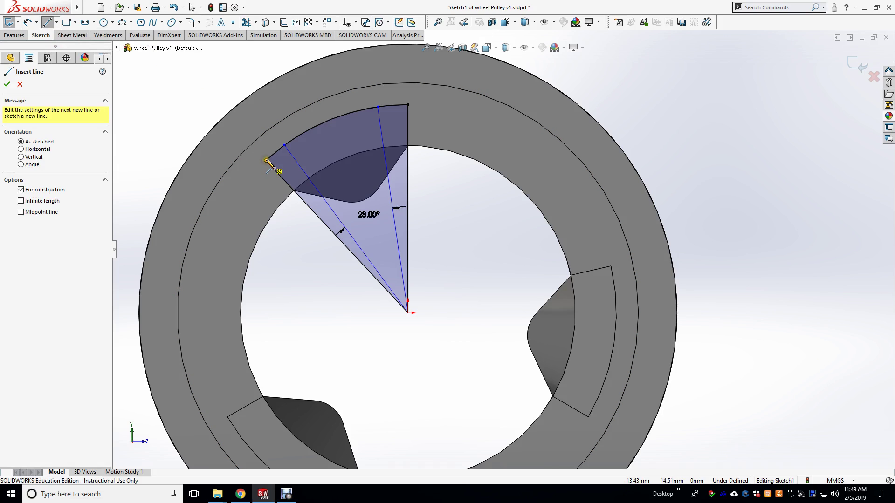
pyautogui.click(266, 161)
pyautogui.click(408, 104)
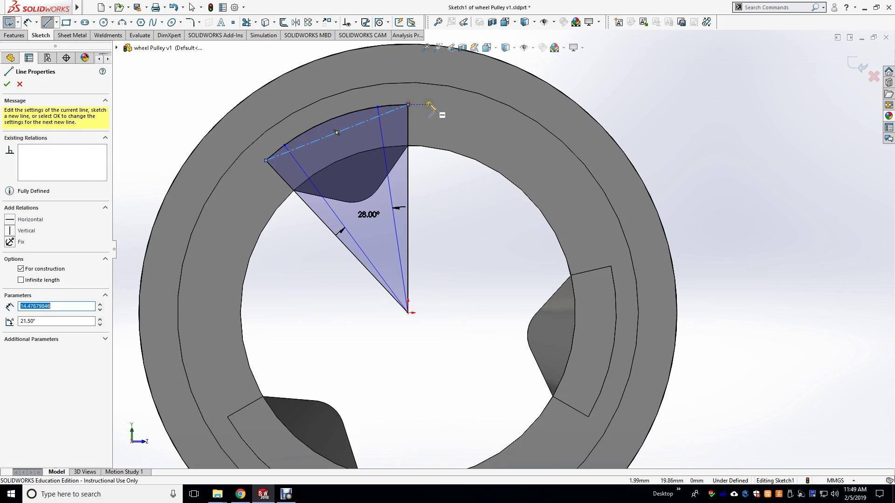
# Place sketch points where the centerline chord crosses each of the two inner radial lines
pyautogui.click(233, 22)
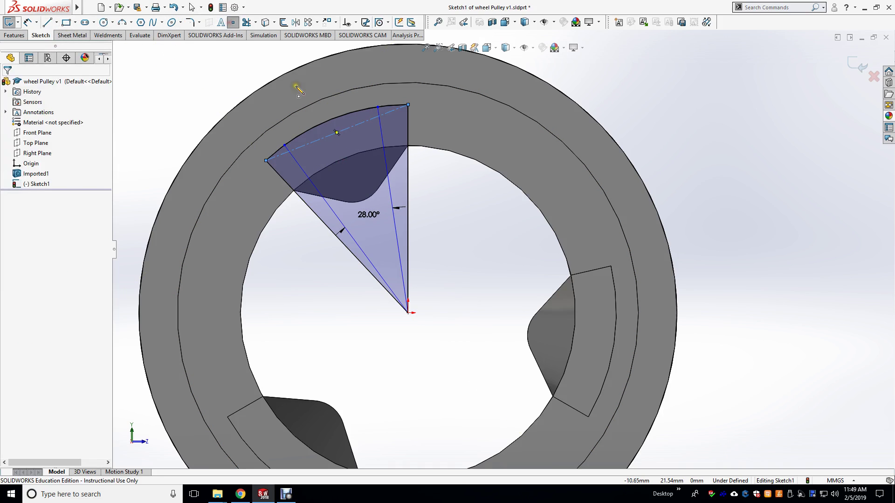
pyautogui.click(289, 152)
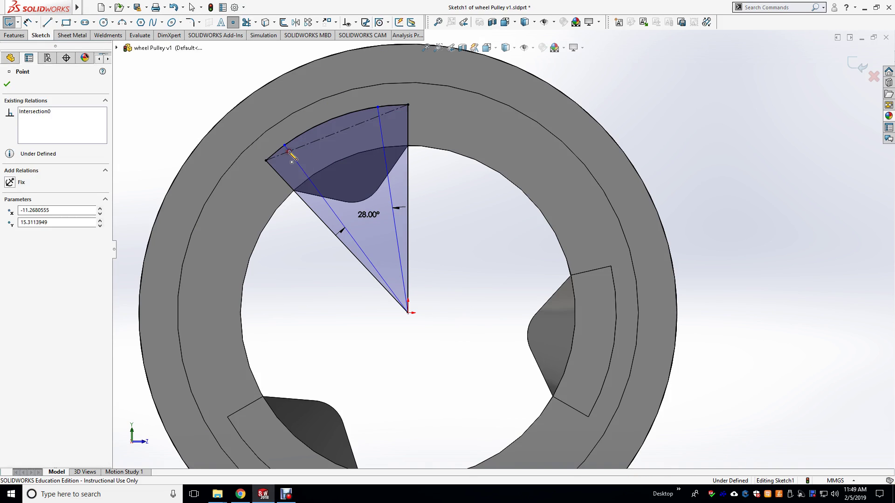
pyautogui.click(378, 115)
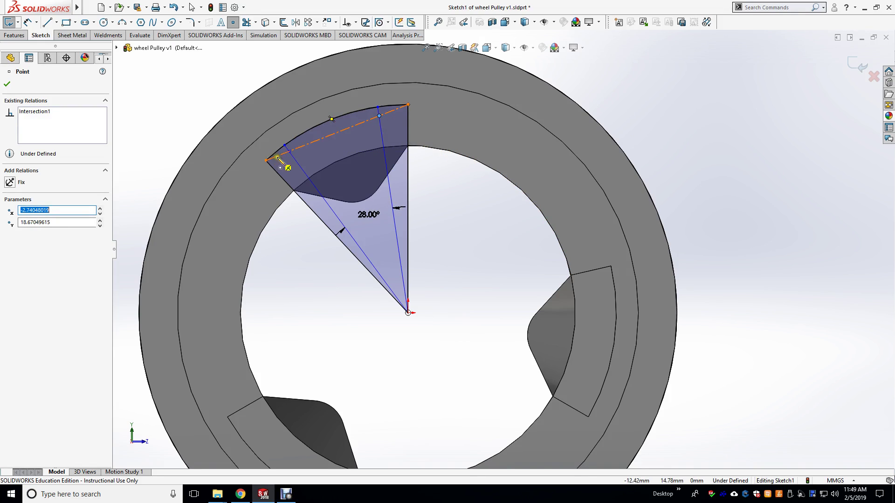
pyautogui.press('Escape')
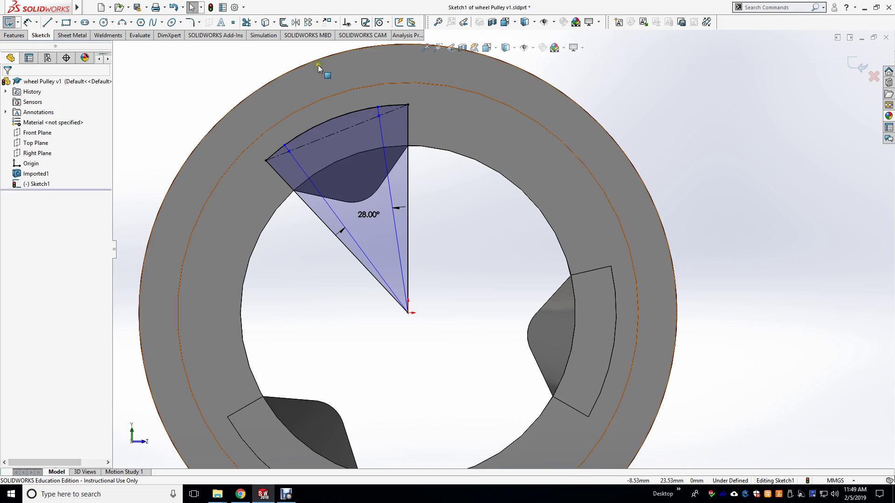
# Trim away the middle of the centerline chord between the two inner radial lines
pyautogui.click(247, 22)
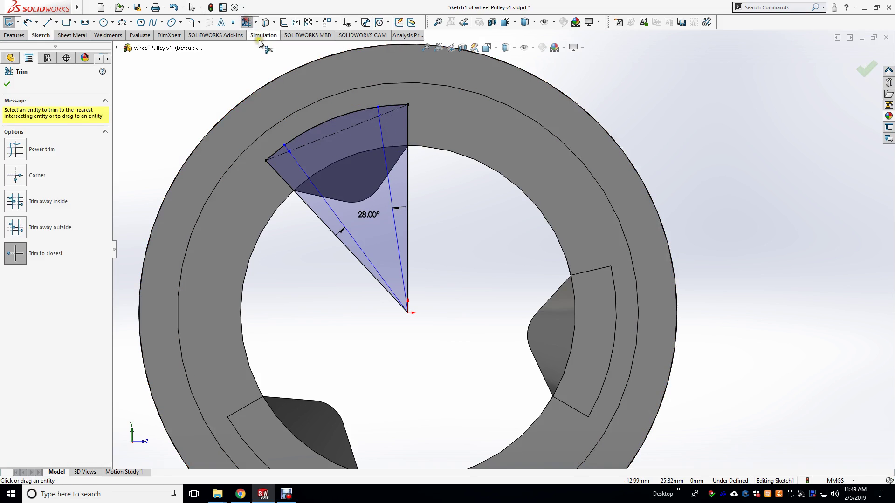
pyautogui.click(341, 131)
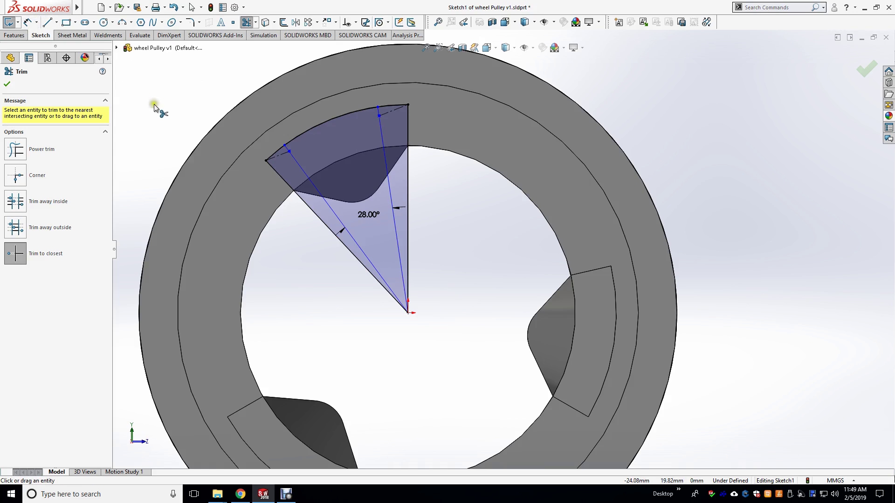
pyautogui.press('Escape')
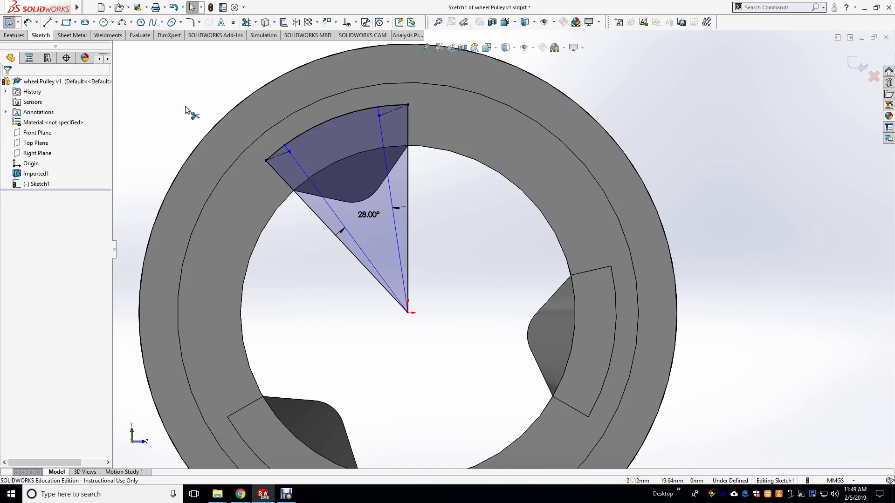
pyautogui.click(283, 157)
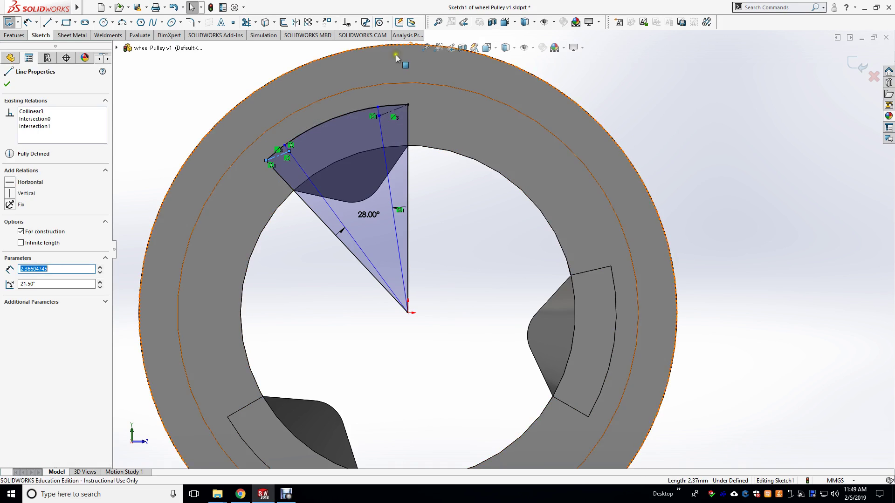
pyautogui.keyDown('ctrl'); pyautogui.click(394, 111); pyautogui.keyUp('ctrl')
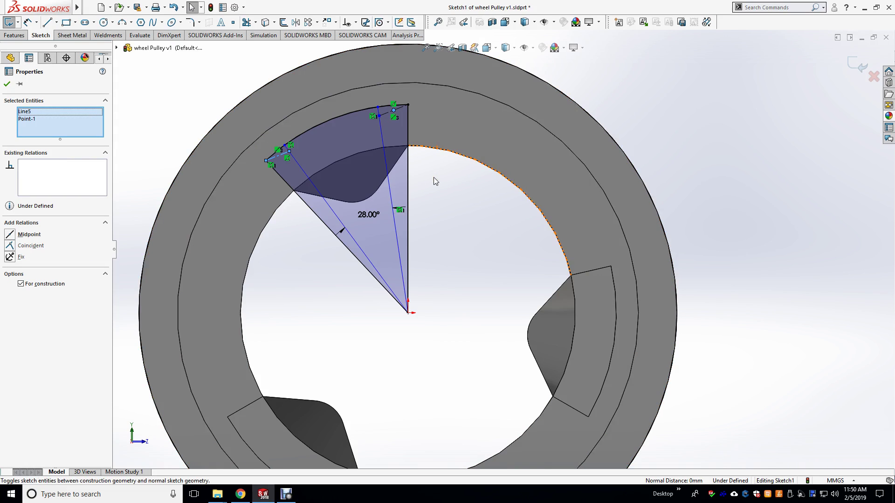
pyautogui.press('Escape')
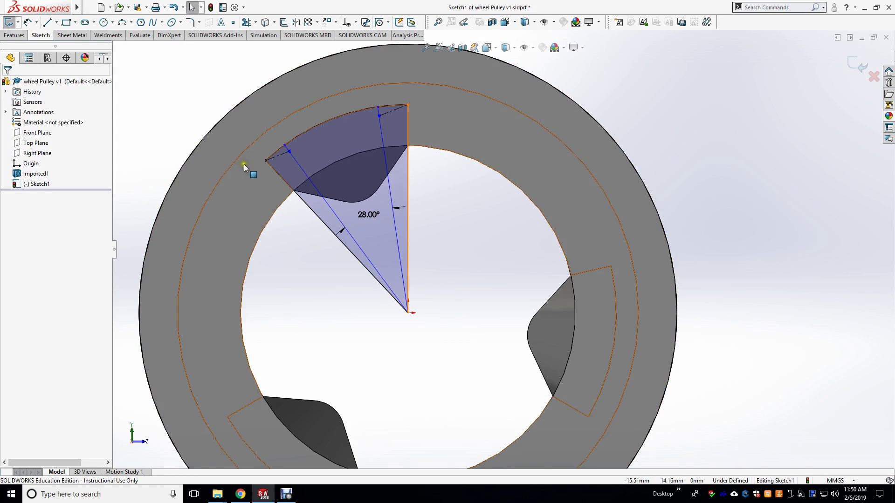
# Add an Equal relation between the two remaining centerline chord segments so the 28° wedge is centred on the tab
pyautogui.click(384, 113)
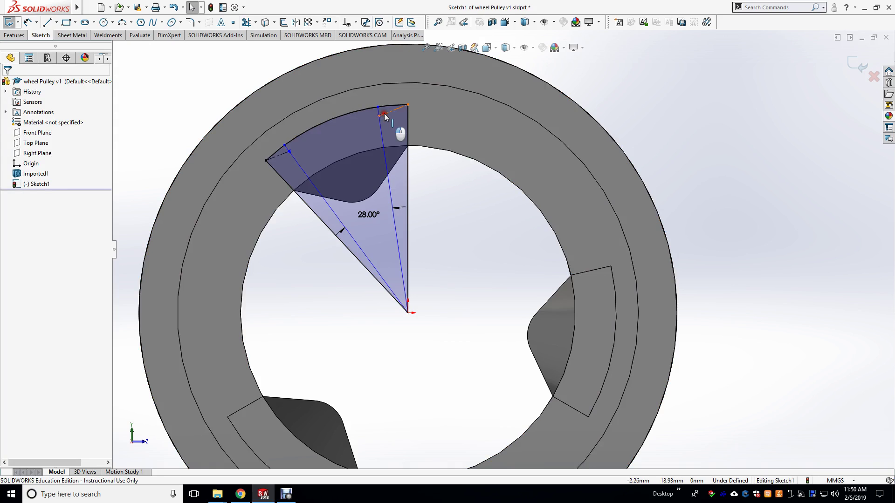
pyautogui.keyDown('ctrl'); pyautogui.click(285, 154); pyautogui.keyUp('ctrl')
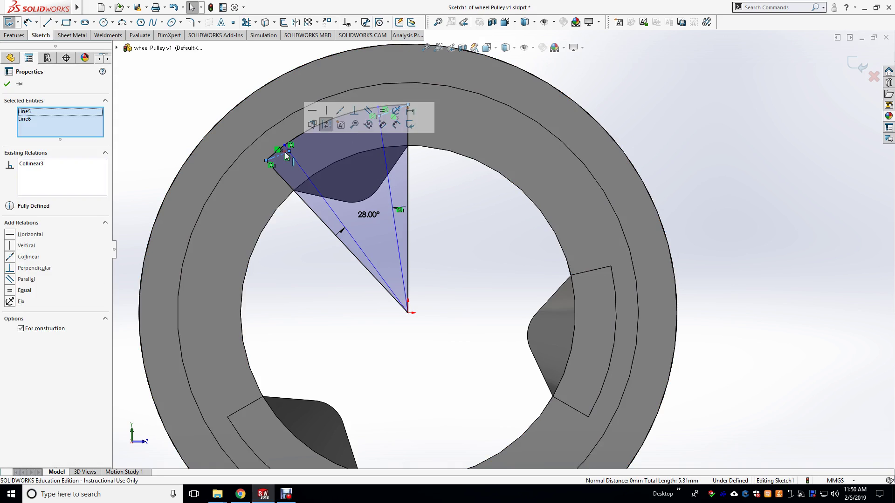
pyautogui.click(382, 113)
pyautogui.press('Escape')
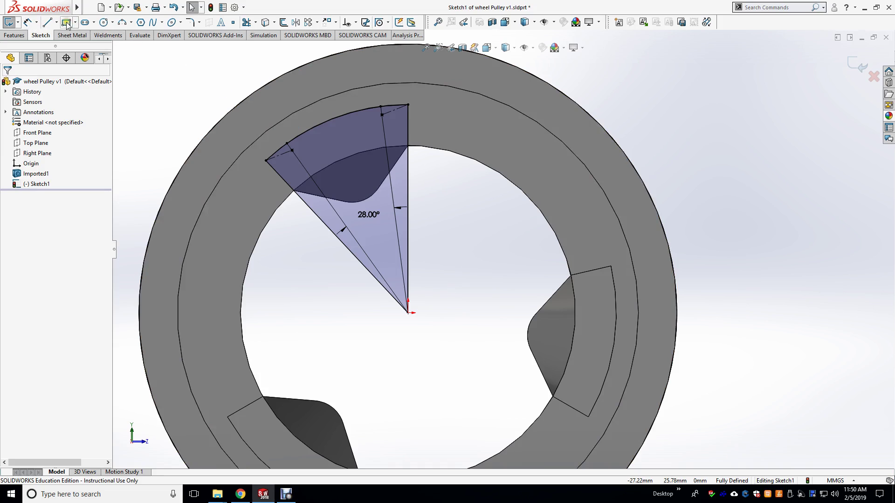
# Trim the outer arc between the two inner radial lines and exit the sketch
pyautogui.click(255, 24)
pyautogui.click(324, 121)
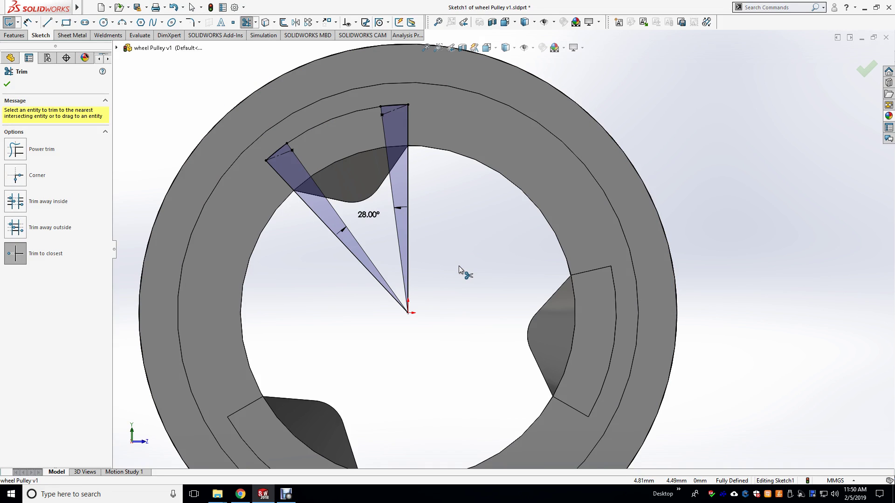
pyautogui.click(8, 84)
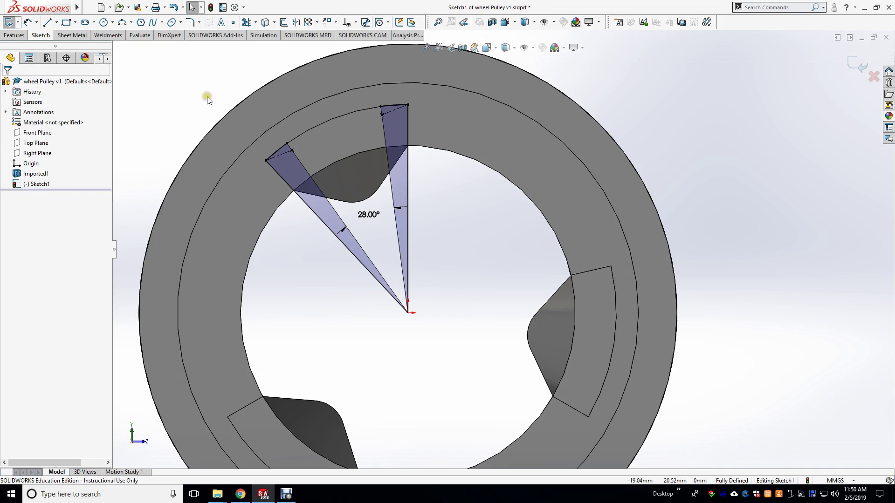
pyautogui.click(859, 69)
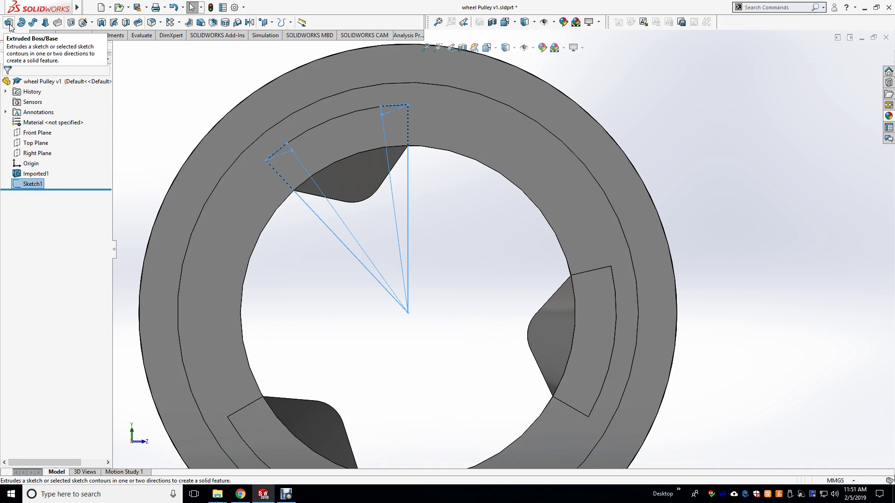
# Cut-extrude the two narrow wedge contours on either side of the tab, Up To Surface at the ring face behind the tabs
pyautogui.click(71, 22)
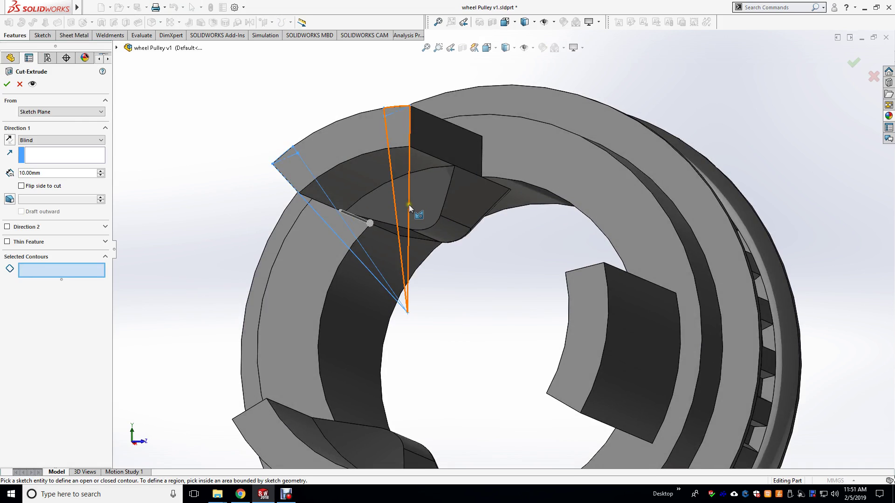
pyautogui.click(409, 205)
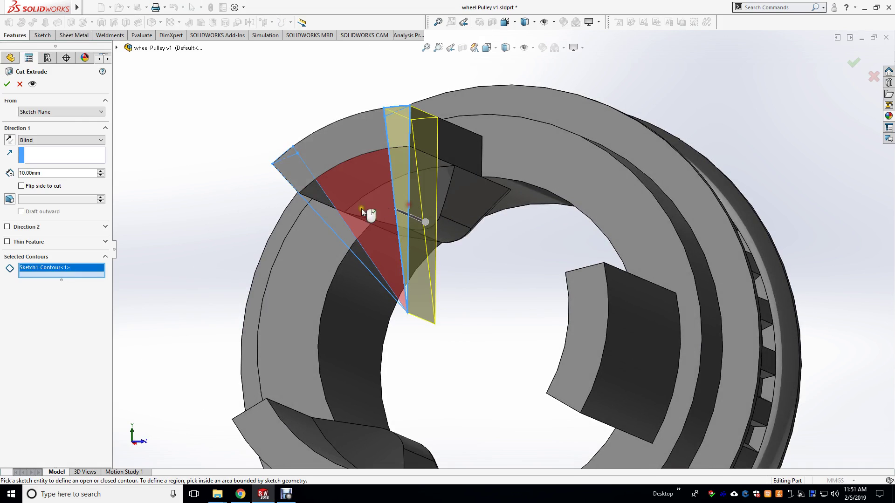
pyautogui.click(332, 202)
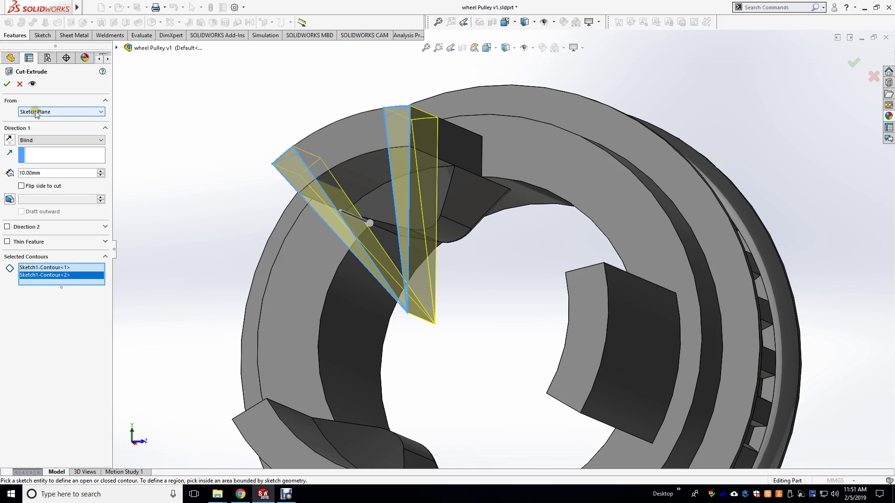
pyautogui.click(47, 141)
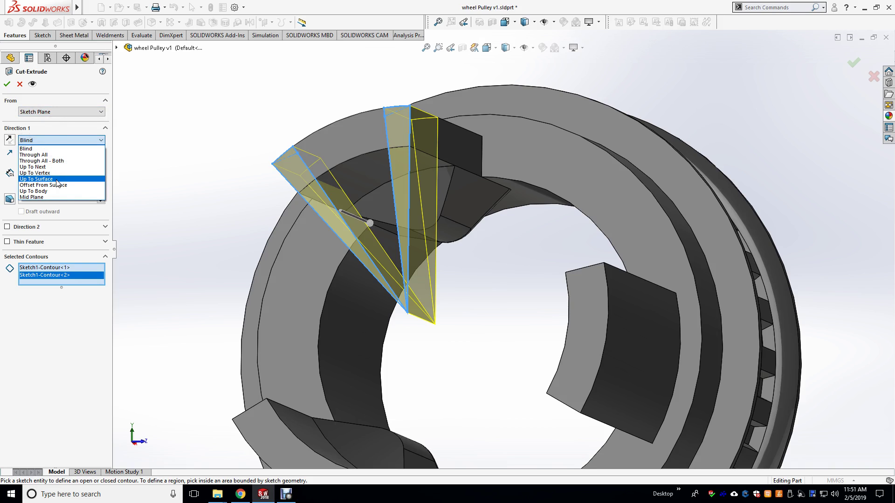
pyautogui.click(38, 179)
pyautogui.click(535, 164)
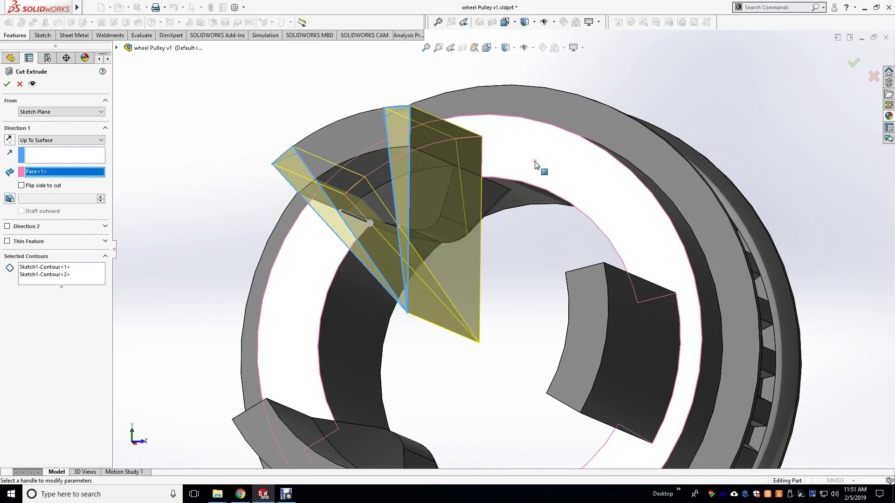
pyautogui.click(59, 275)
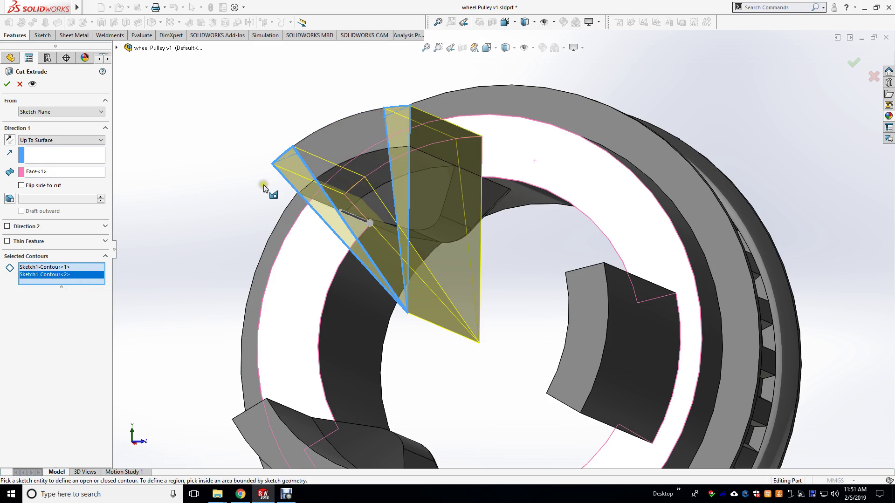
pyautogui.click(6, 84)
# Start a circular pattern of the tab cut, using the pulley's outer cylindrical hub face as the rotation reference
pyautogui.moveTo(263, 111); pyautogui.dragTo(240, 128, button='middle')
pyautogui.scroll(4, 239, 129)
pyautogui.moveTo(589, 342); pyautogui.dragTo(696, 199, button='middle')
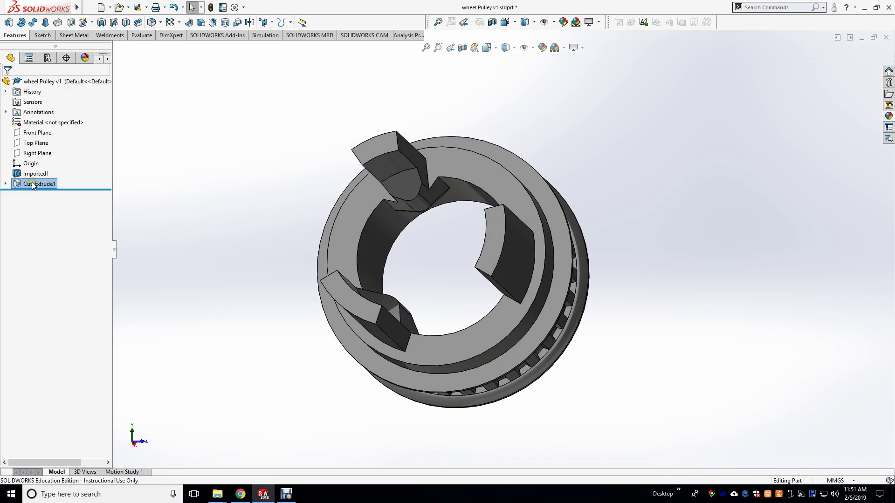
pyautogui.click(179, 22)
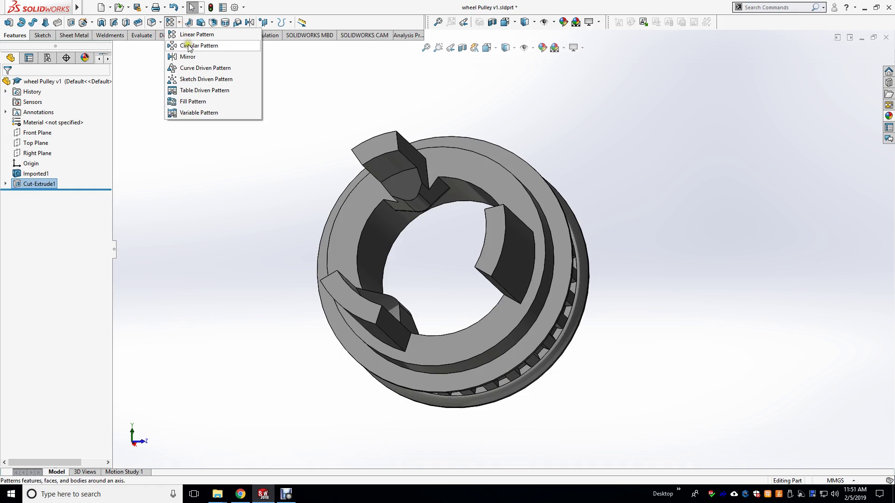
pyautogui.click(189, 45)
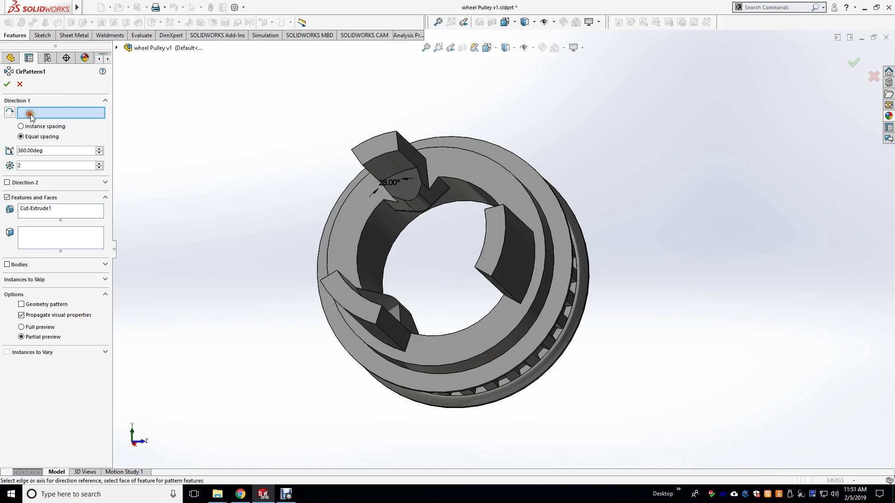
pyautogui.moveTo(503, 135); pyautogui.dragTo(445, 218, button='middle')
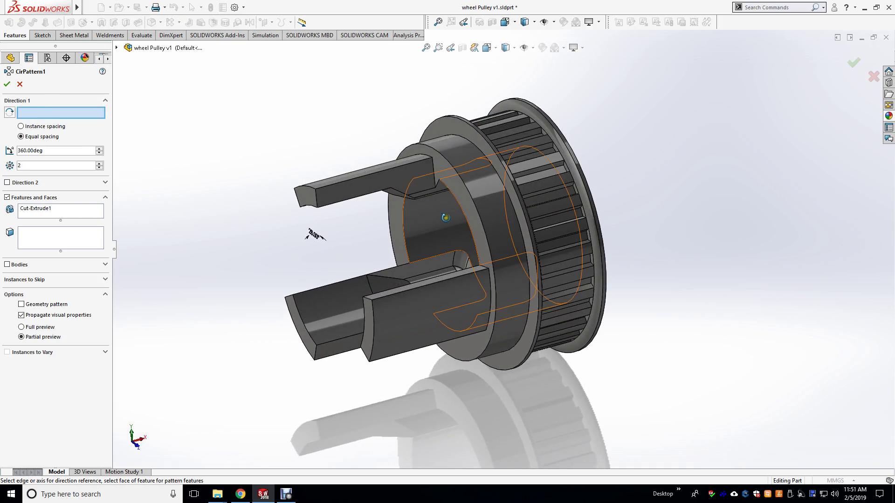
pyautogui.click(488, 183)
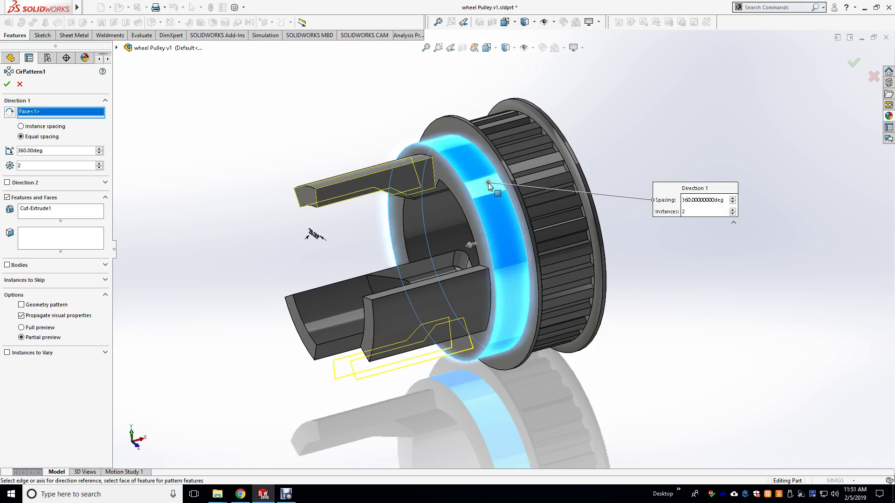
# Set the circular pattern to 3 instances, reselect the tab cut as the patterned feature, and complete the pattern
pyautogui.moveTo(261, 165); pyautogui.dragTo(329, 124, button='middle')
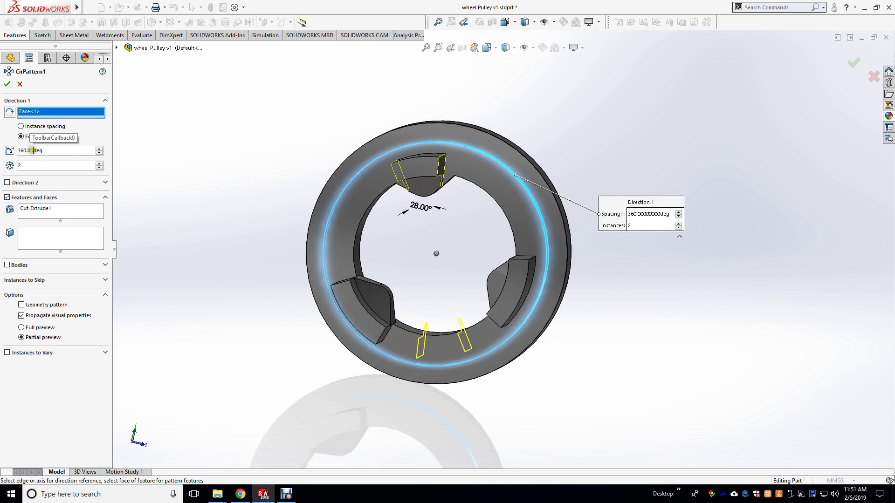
pyautogui.doubleClick(20, 165)
pyautogui.write('3')
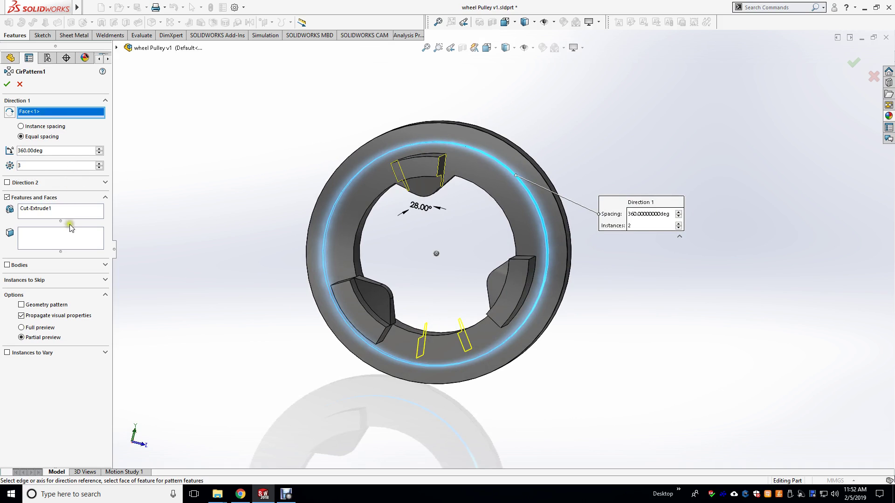
pyautogui.click(75, 211)
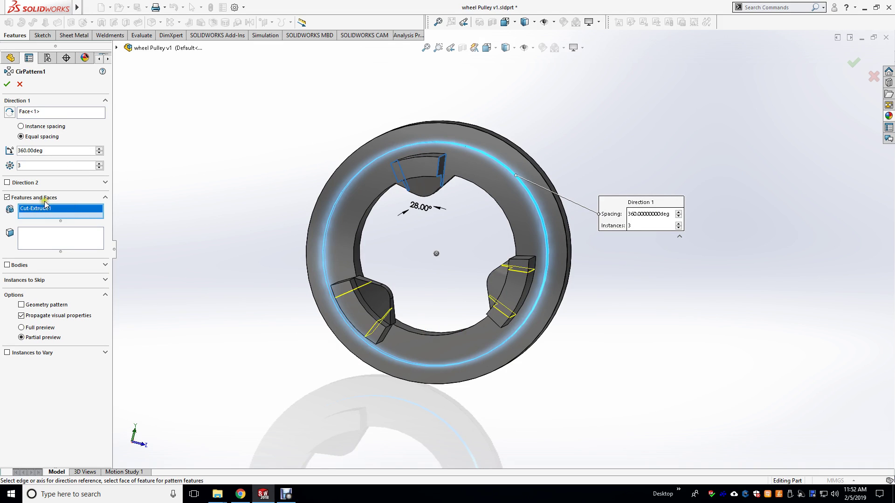
pyautogui.click(116, 48)
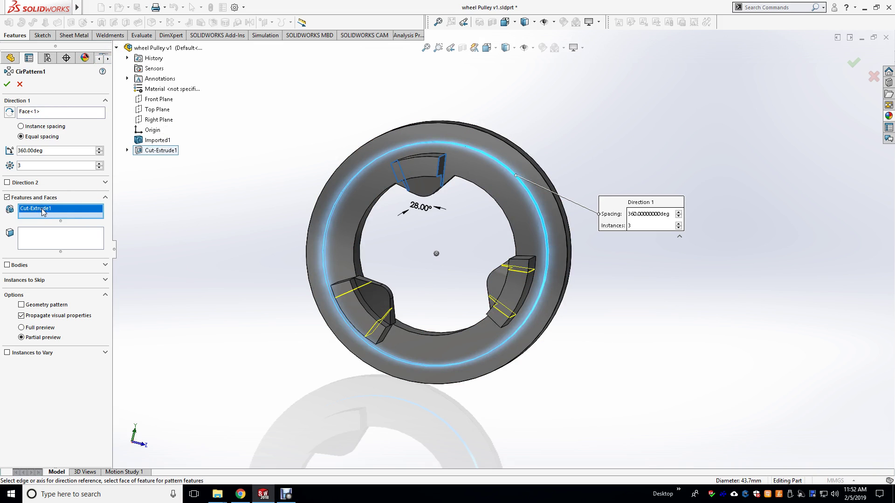
pyautogui.press('Delete')
pyautogui.click(151, 150)
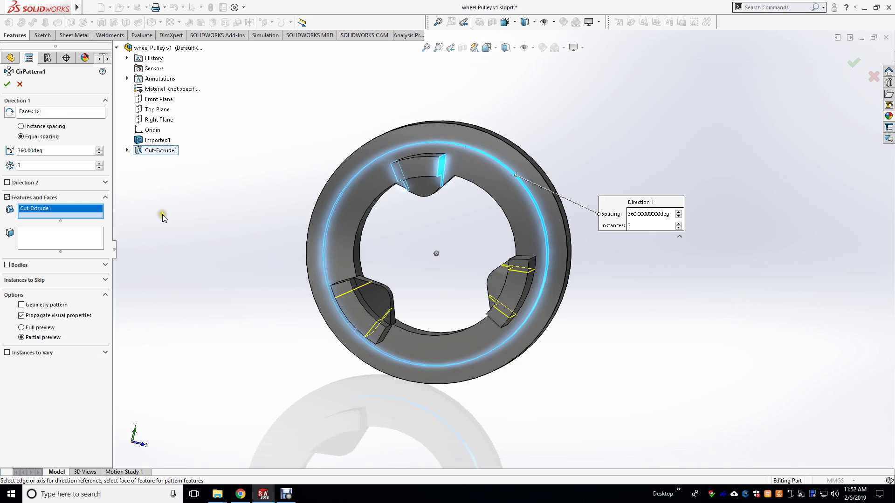
pyautogui.click(7, 83)
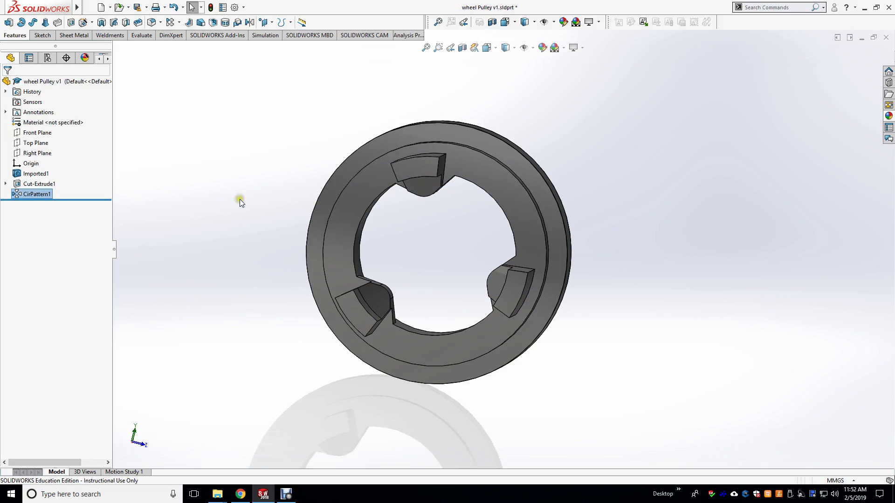
# Save the modified part in Downloads under the new name wheel Pulley v1.2.sldprt, accepting conversion to the current version
pyautogui.moveTo(239, 199); pyautogui.dragTo(208, 175, button='middle')
pyautogui.scroll(3, 586, 227)
pyautogui.scroll(-2, 587, 227)
pyautogui.click(89, 7)
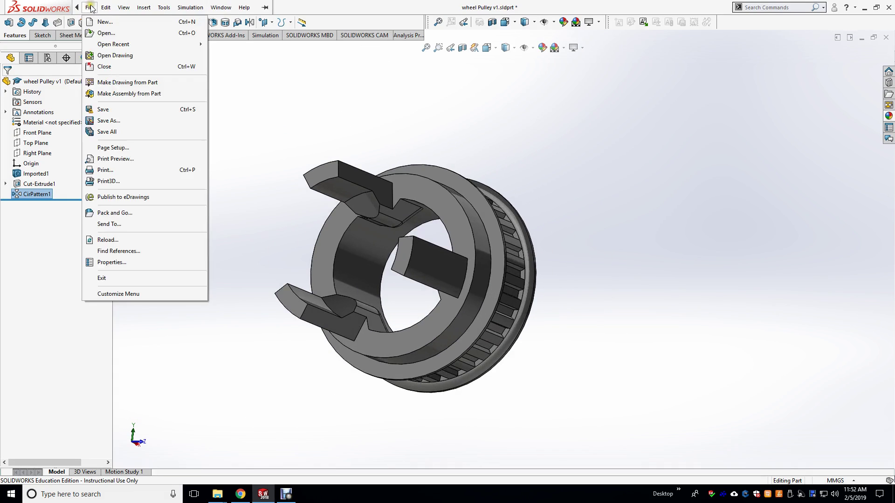
pyautogui.click(112, 124)
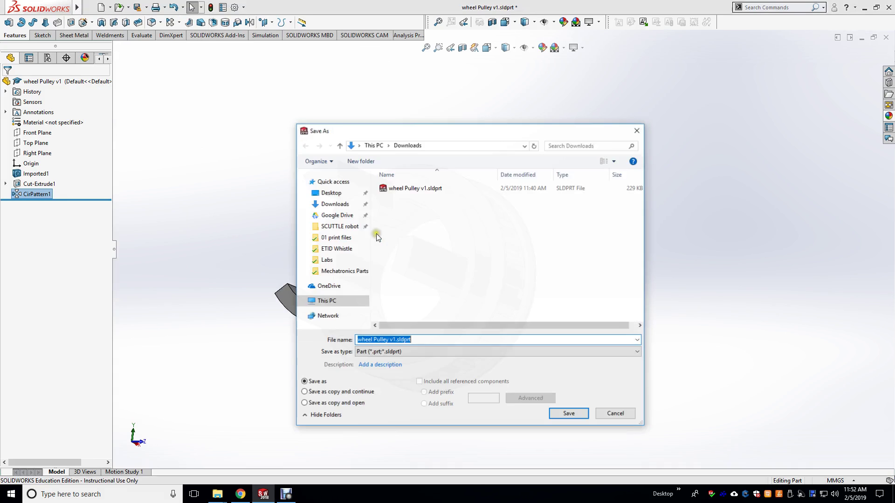
pyautogui.click(387, 339)
pyautogui.click(428, 339)
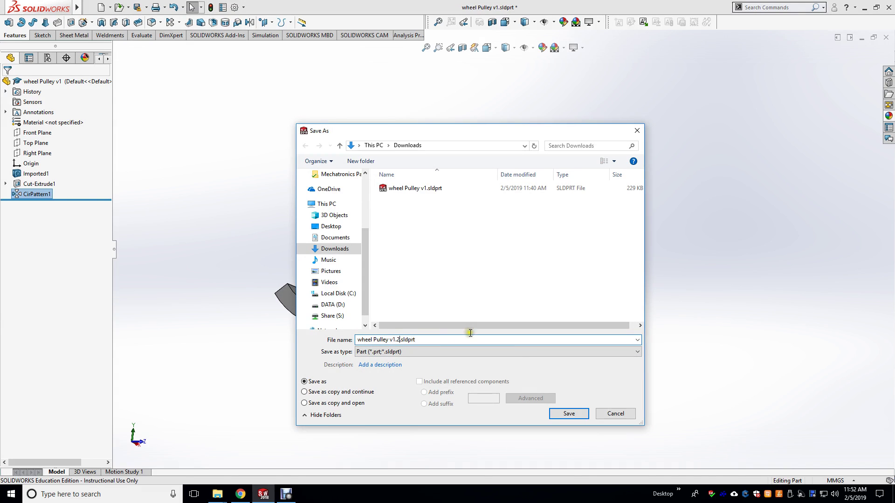
pyautogui.click(569, 413)
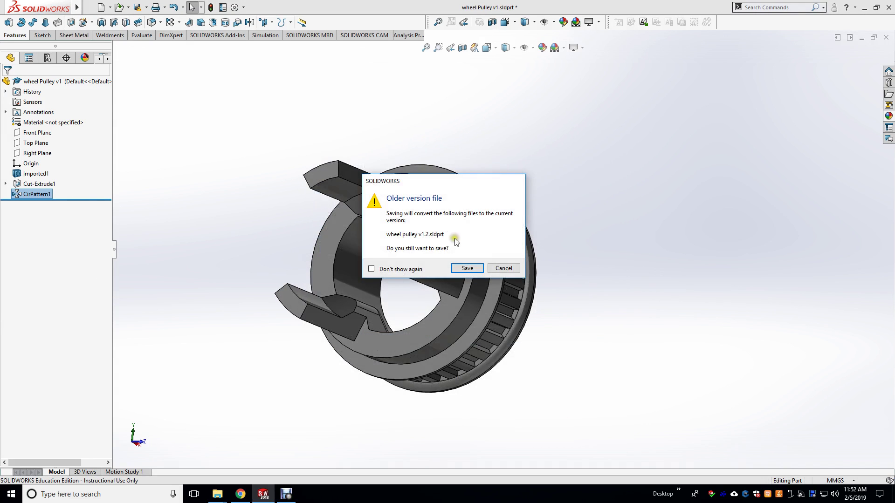
pyautogui.click(467, 269)
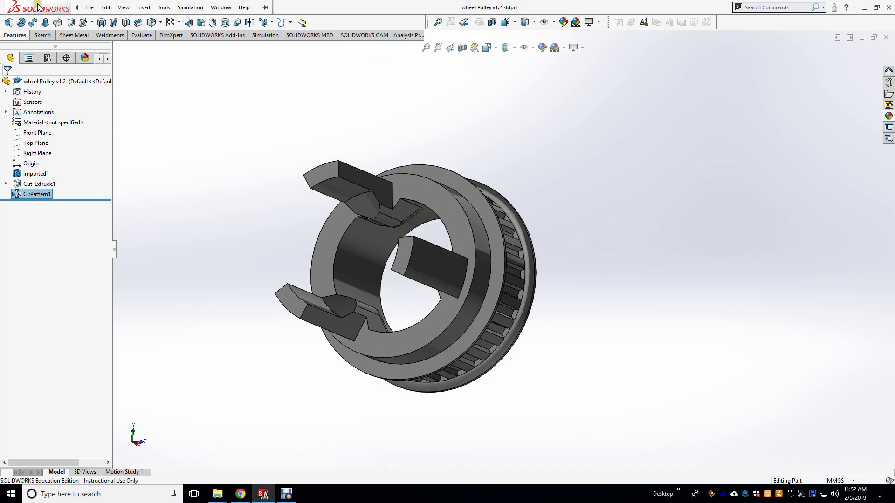
# Export all bodies of the part to Downloads as the STL file wheel Pulley v1.2.STL, accepting the generated mesh
pyautogui.click(89, 7)
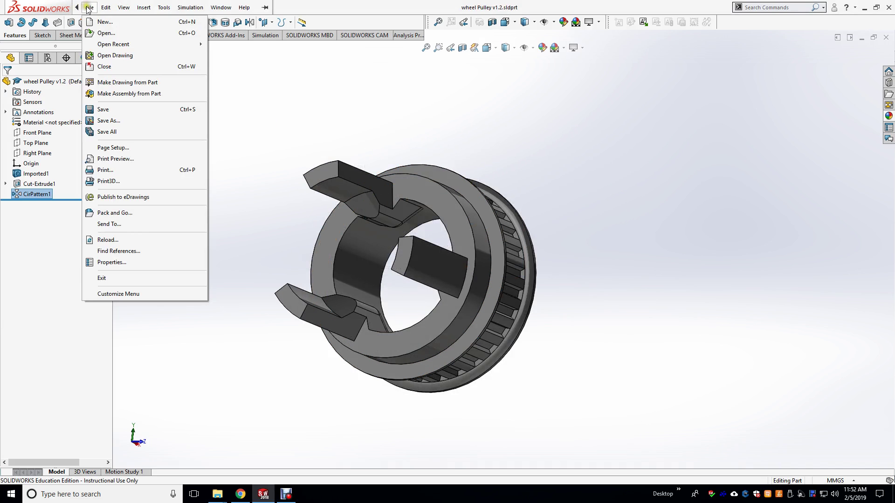
pyautogui.click(111, 121)
pyautogui.click(396, 352)
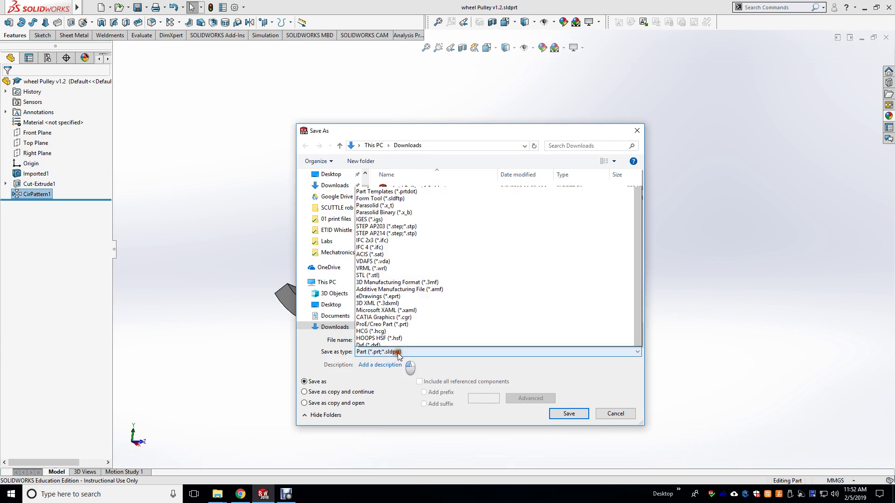
pyautogui.click(410, 248)
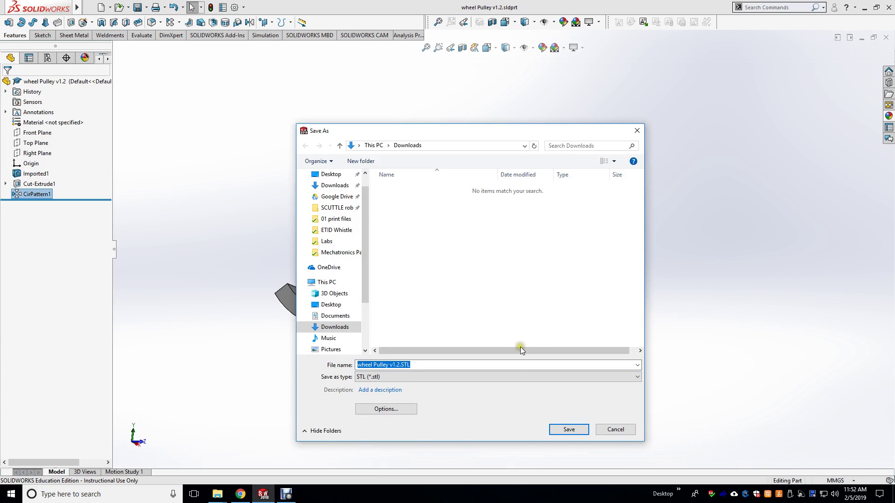
pyautogui.click(571, 431)
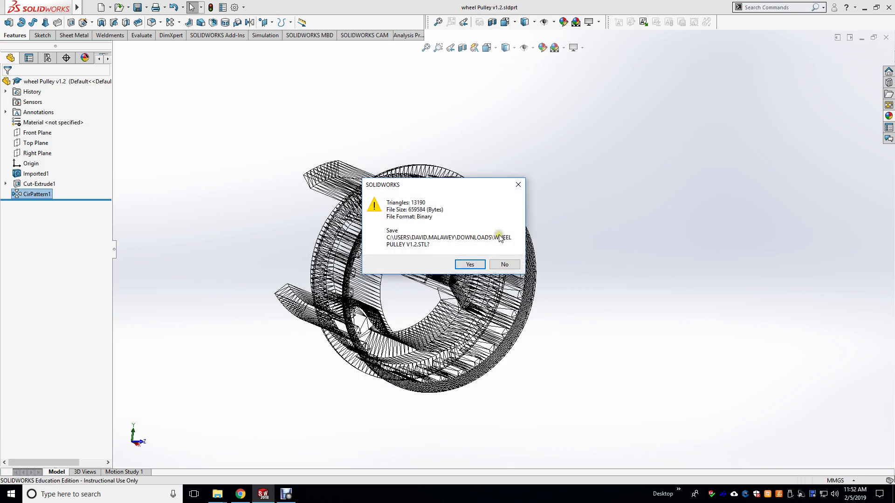
pyautogui.click(471, 263)
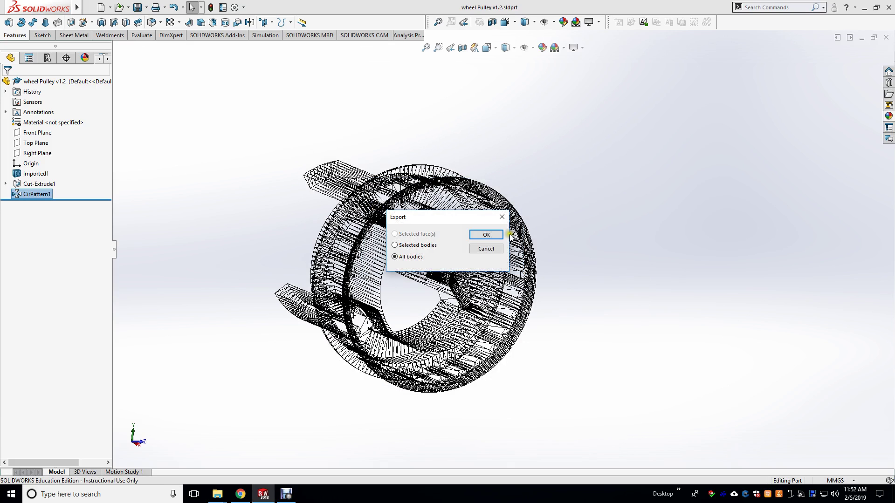
pyautogui.click(485, 235)
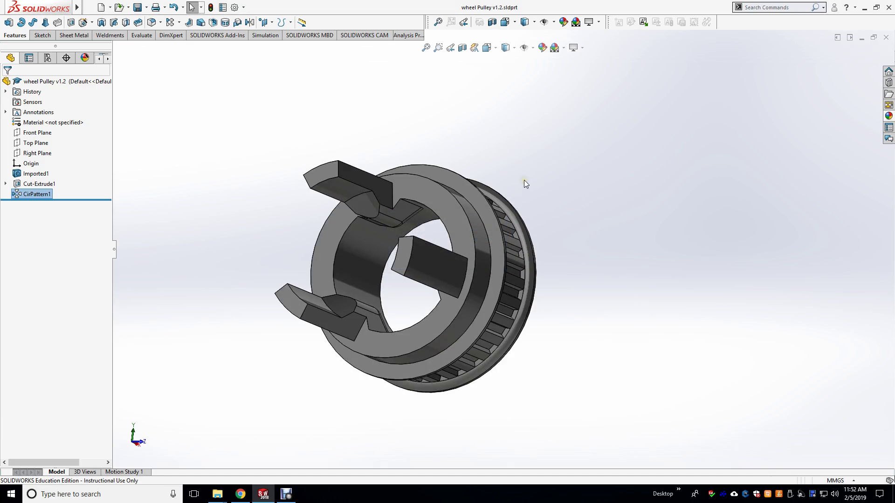
pyautogui.moveTo(490, 149); pyautogui.dragTo(539, 263, button='middle')
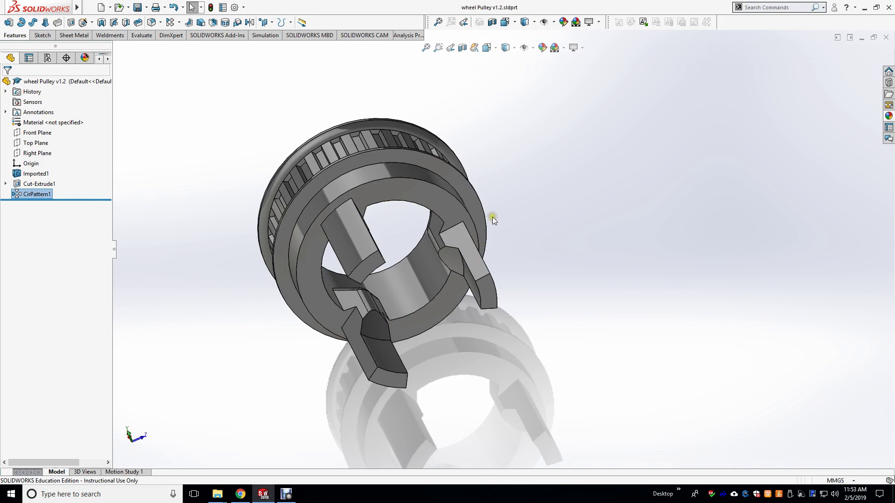
pyautogui.click(504, 8)
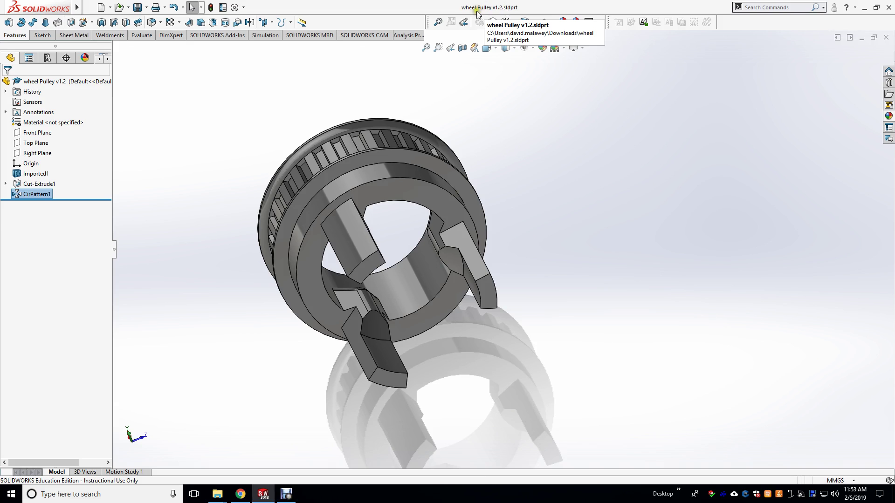
pyautogui.moveTo(418, 104); pyautogui.dragTo(543, 256, button='middle')
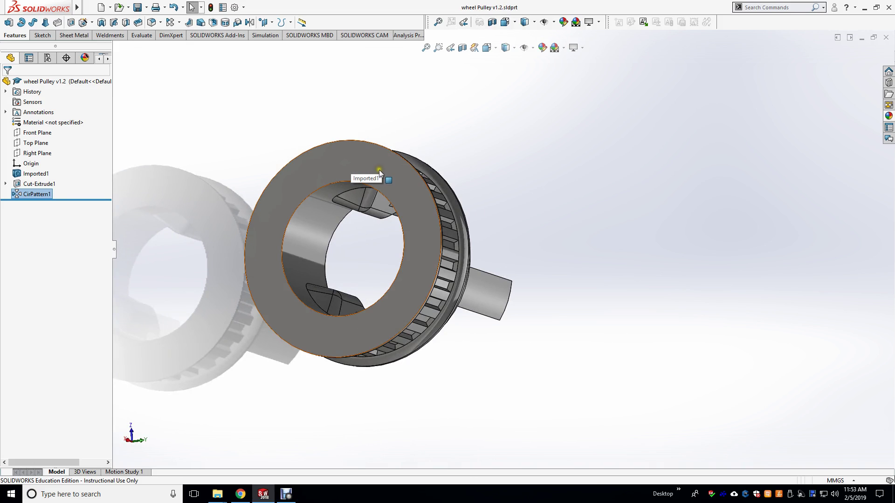
pyautogui.moveTo(444, 200); pyautogui.dragTo(382, 83, button='middle')
pyautogui.moveTo(495, 125); pyautogui.dragTo(463, 199, button='middle')
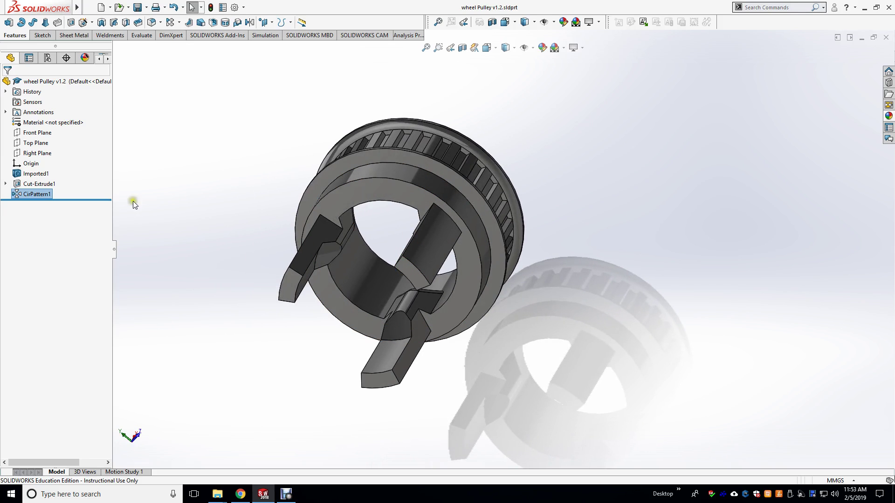
pyautogui.click(548, 106)
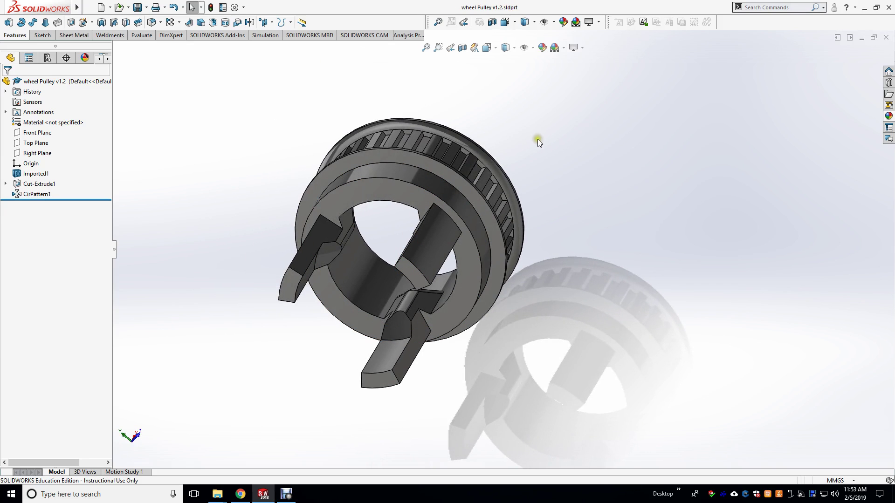